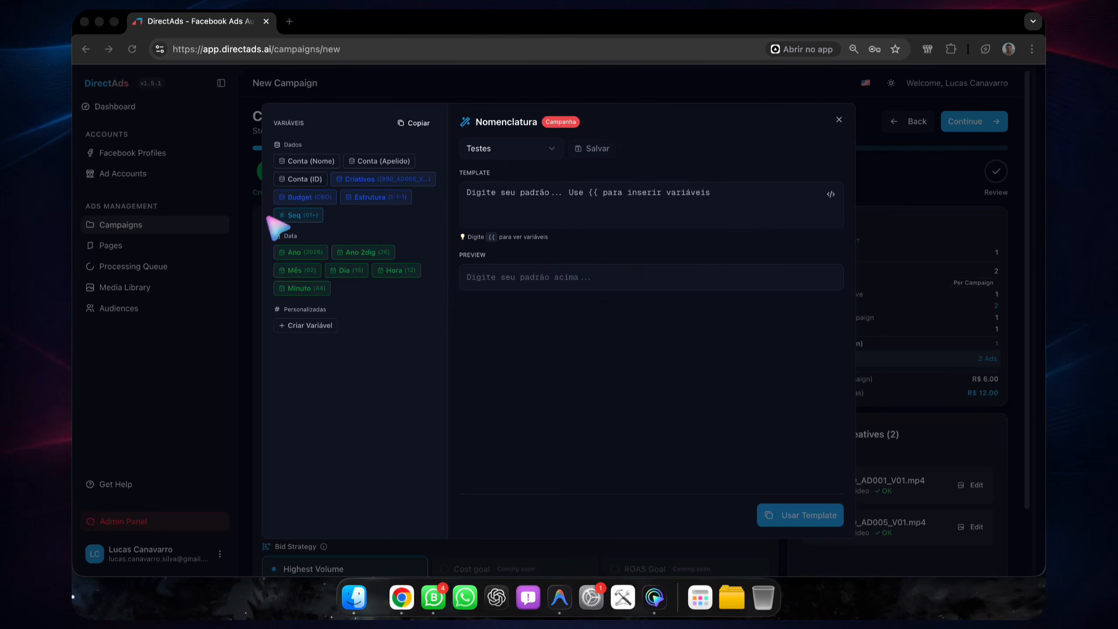
pyautogui.click(519, 191)
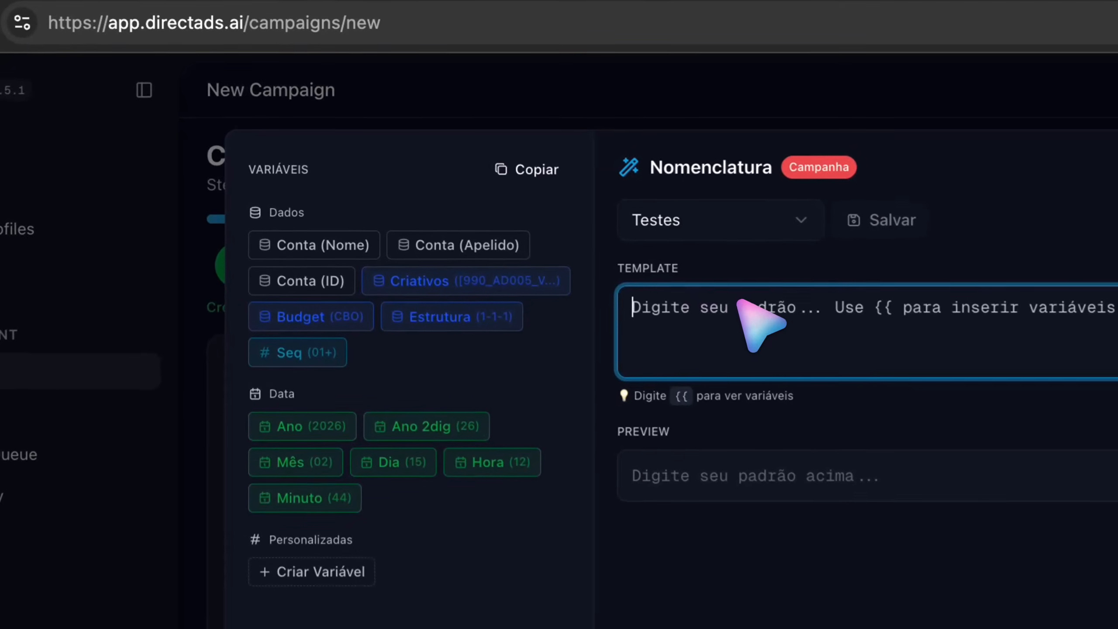
pyautogui.write('[DA')
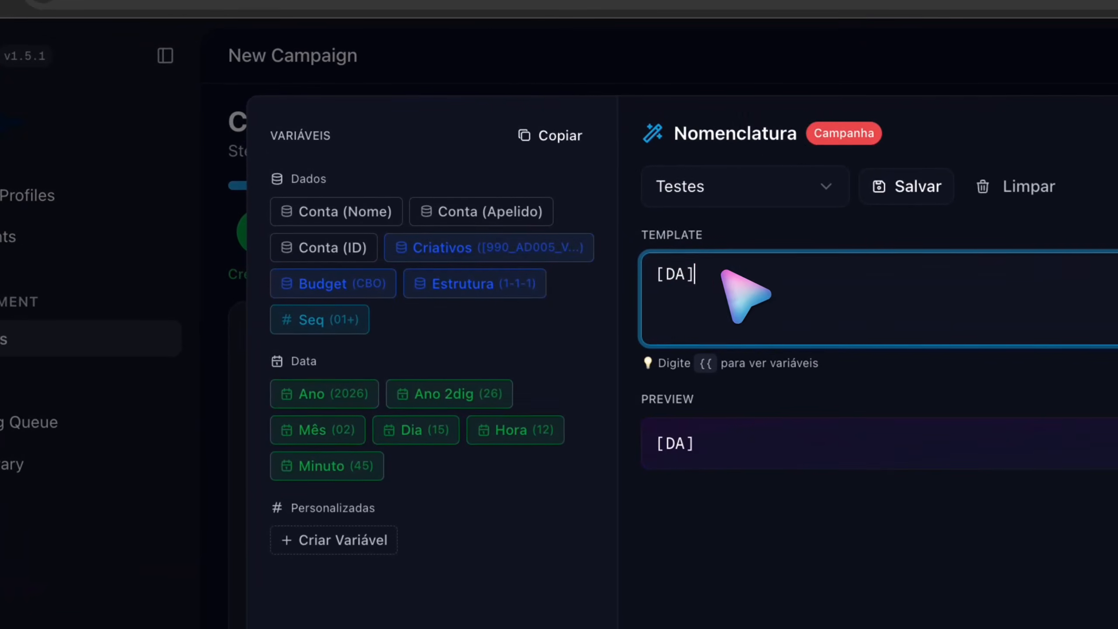
pyautogui.click(706, 363)
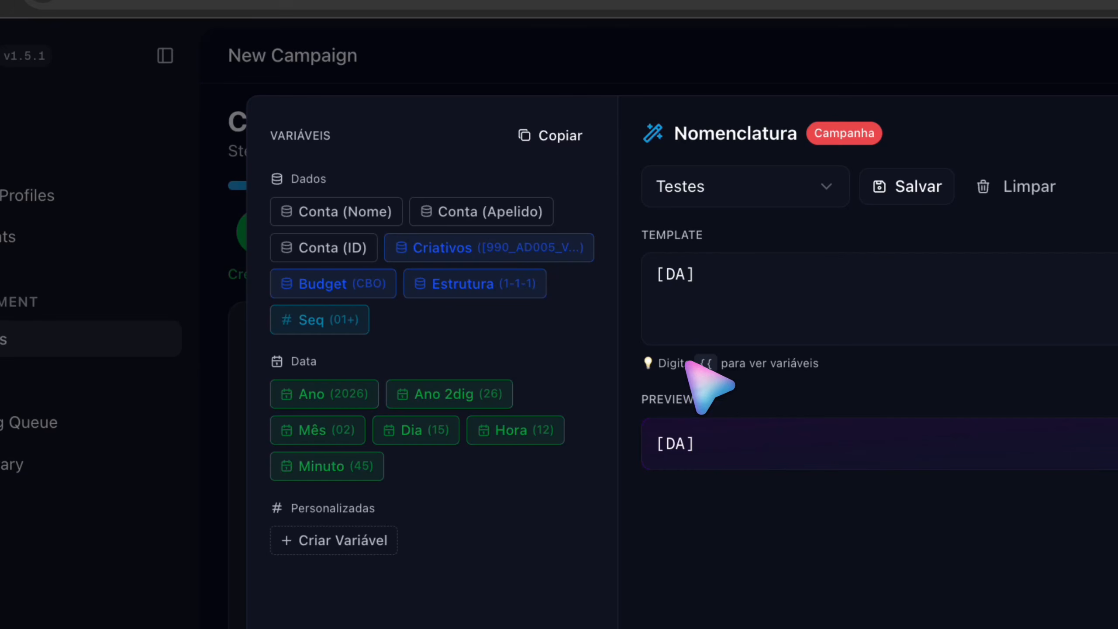
pyautogui.click(697, 294)
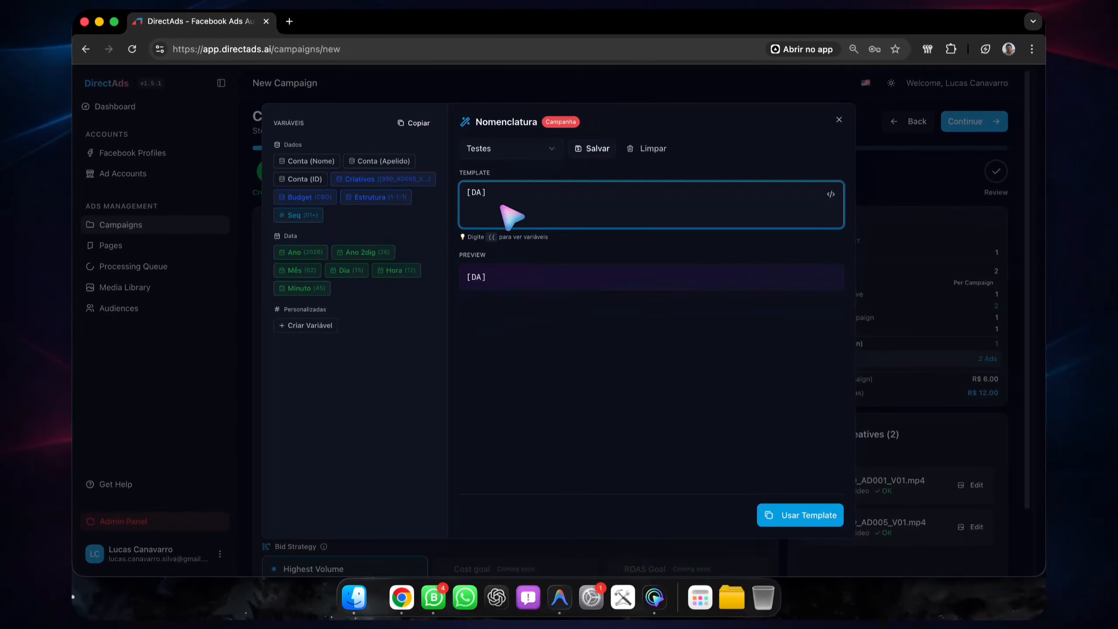
# Step: Copy the existing campaign name from Meta Ads Manager and paste it into the DirectAds naming template, replacing its content
pyautogui.press('super+space')
pyautogui.write('a')
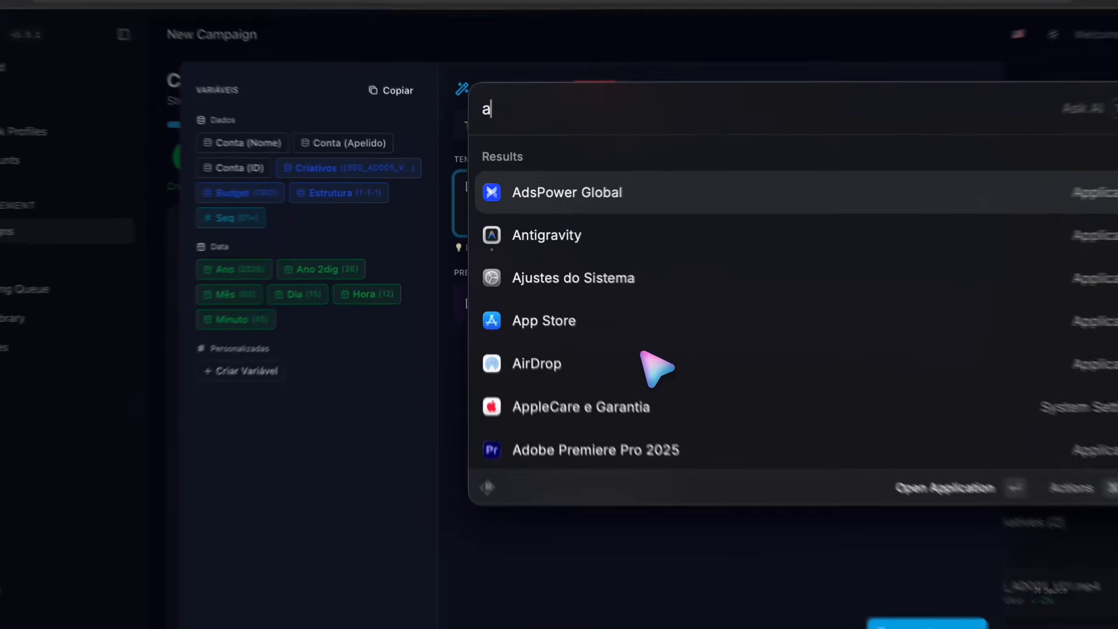
pyautogui.press('Return')
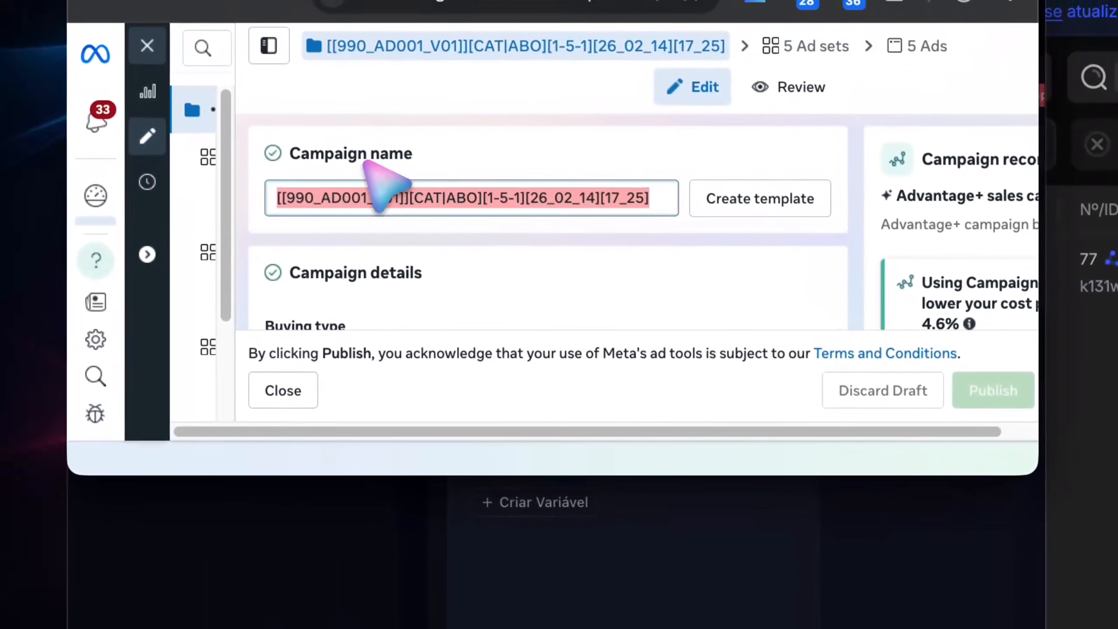
pyautogui.click(372, 197)
pyautogui.click(573, 202)
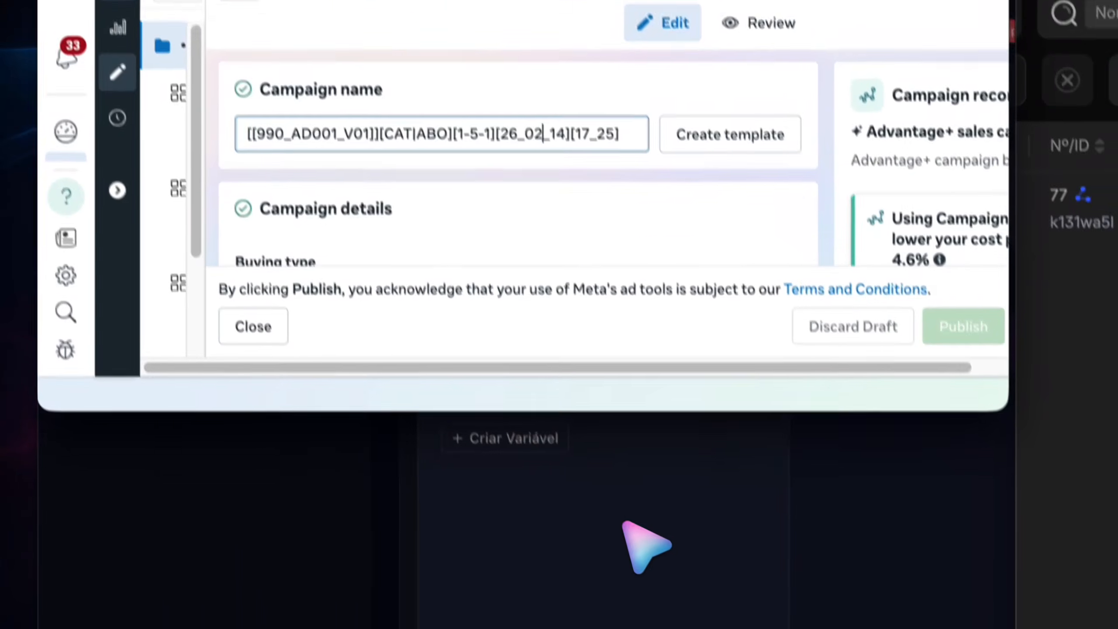
pyautogui.click(661, 590)
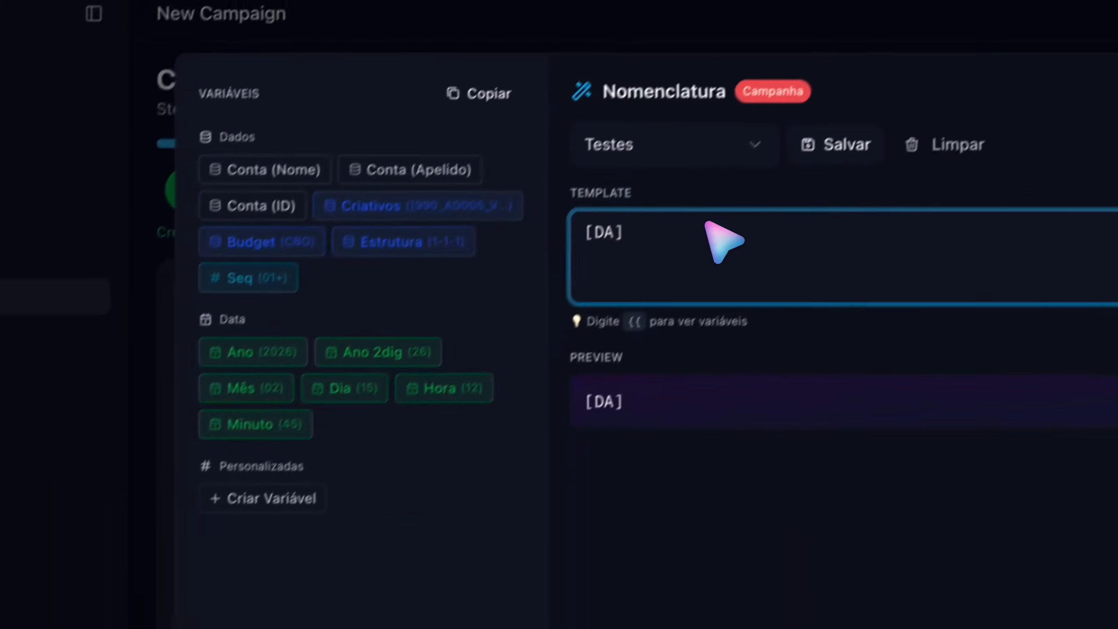
pyautogui.press('super+a')
pyautogui.write('[[990_AD001_V01]][CAT|ABO][1-5-1][26_02_14][17_25]')
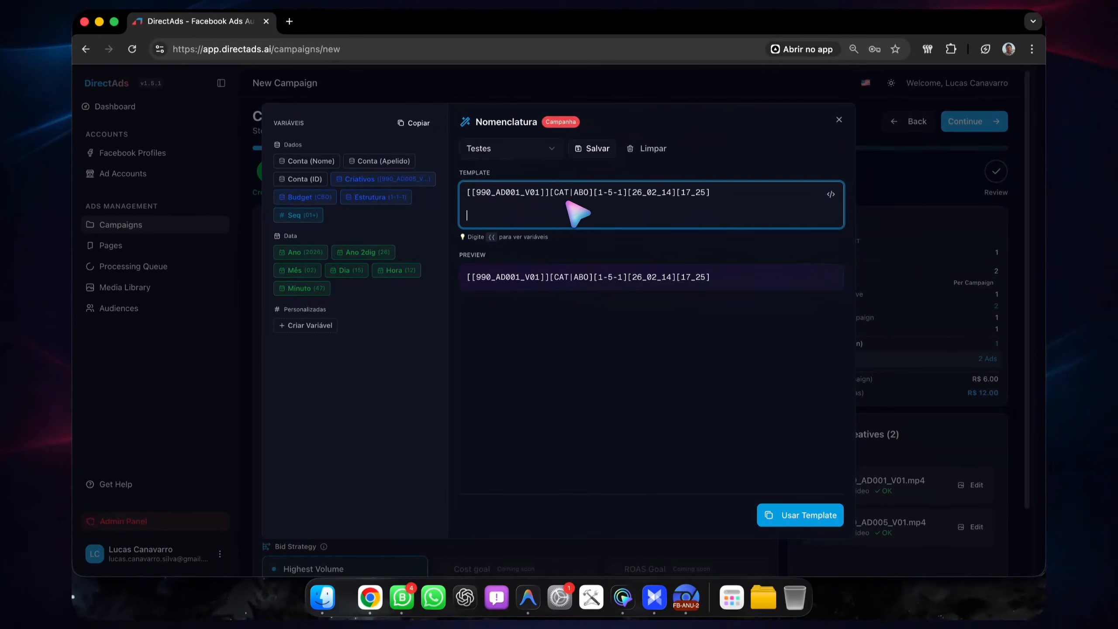
# Step: Insert the Criativos variable on a separate line below the pasted example name in the template
pyautogui.moveTo(477, 193); pyautogui.dragTo(560, 190)
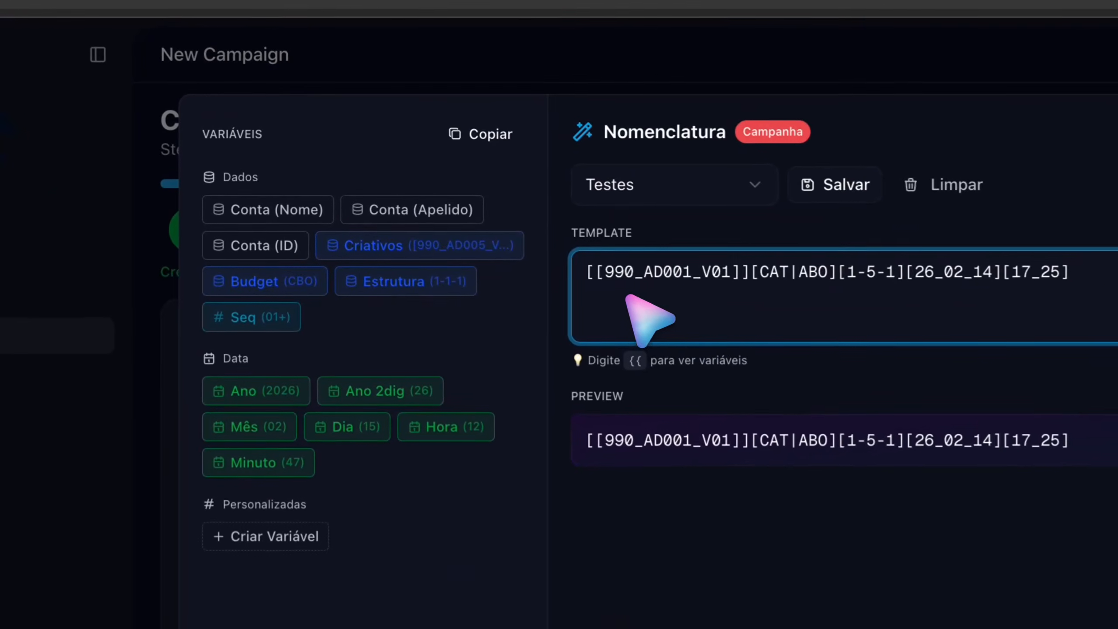
pyautogui.click(774, 268)
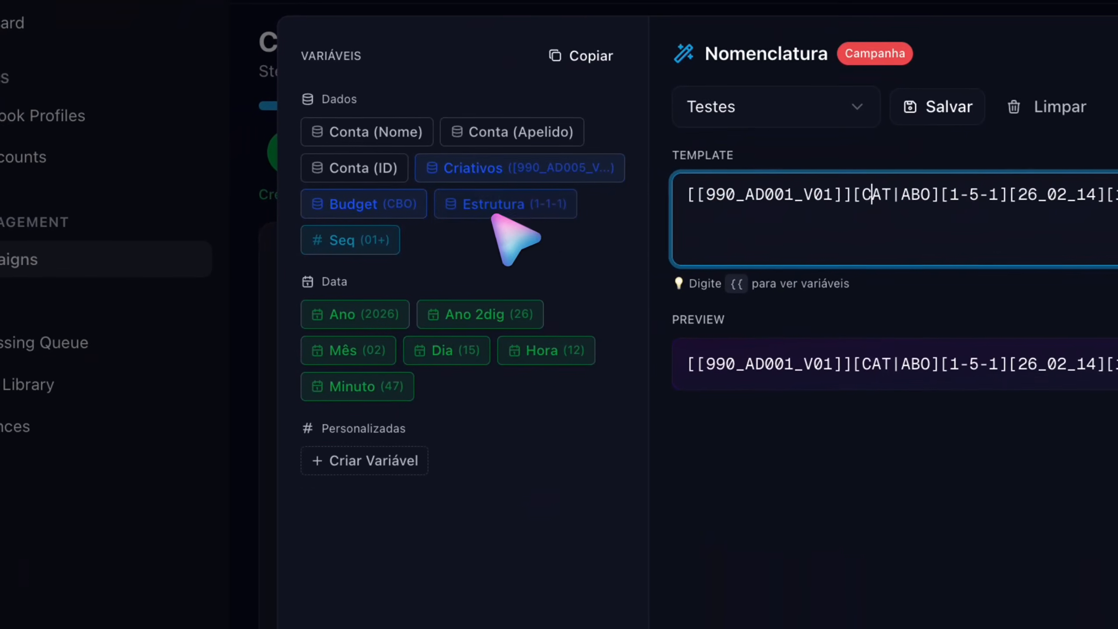
pyautogui.doubleClick(792, 194)
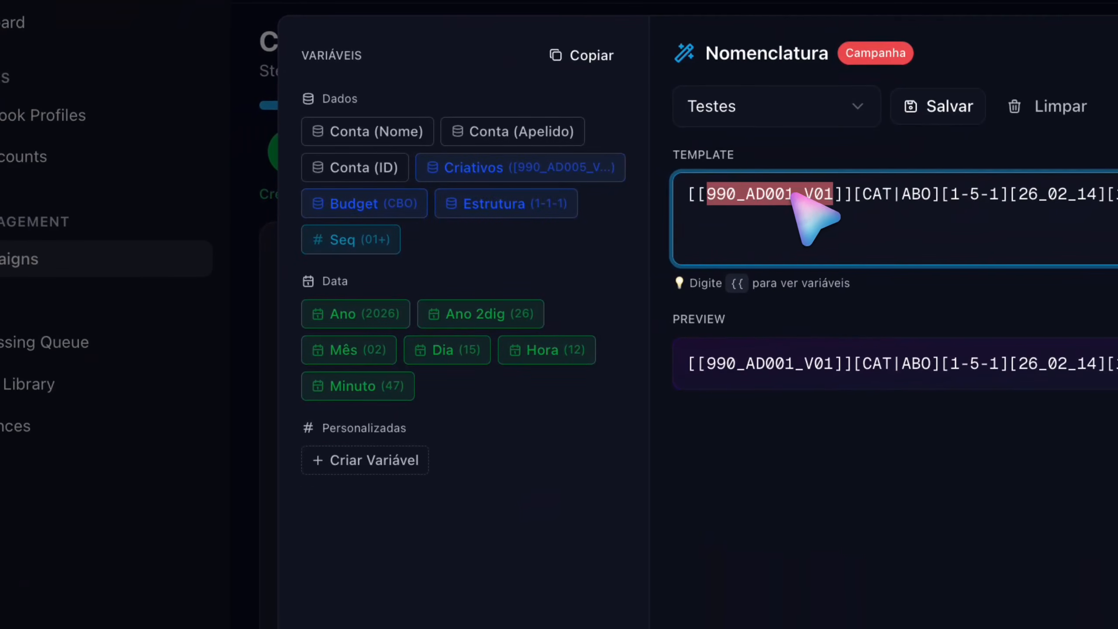
pyautogui.click(758, 249)
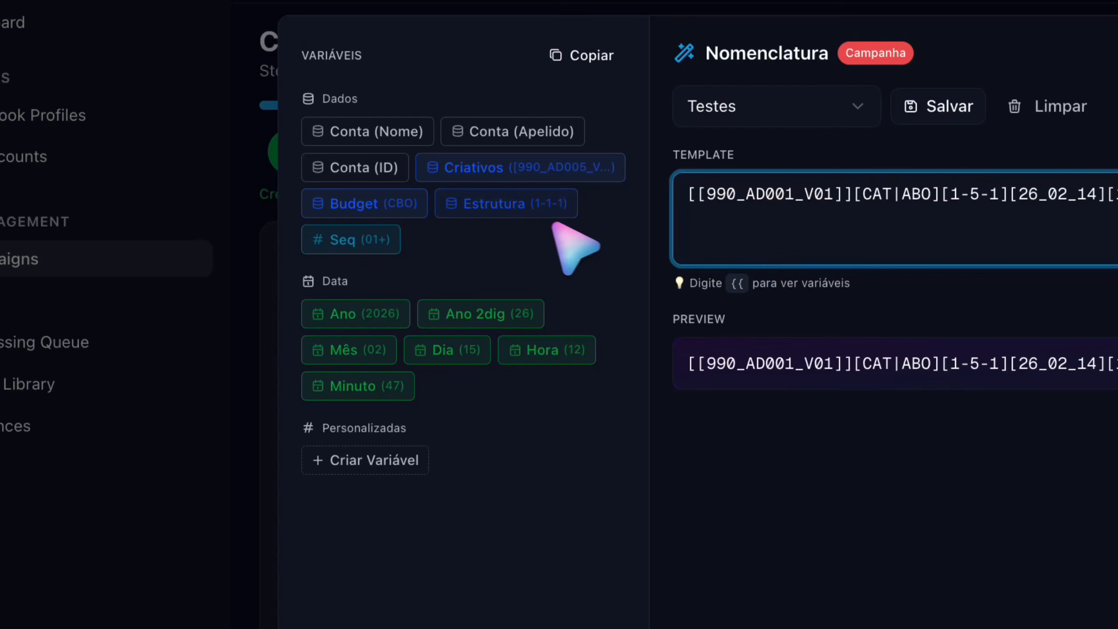
pyautogui.click(466, 170)
pyautogui.moveTo(697, 480); pyautogui.dragTo(849, 478)
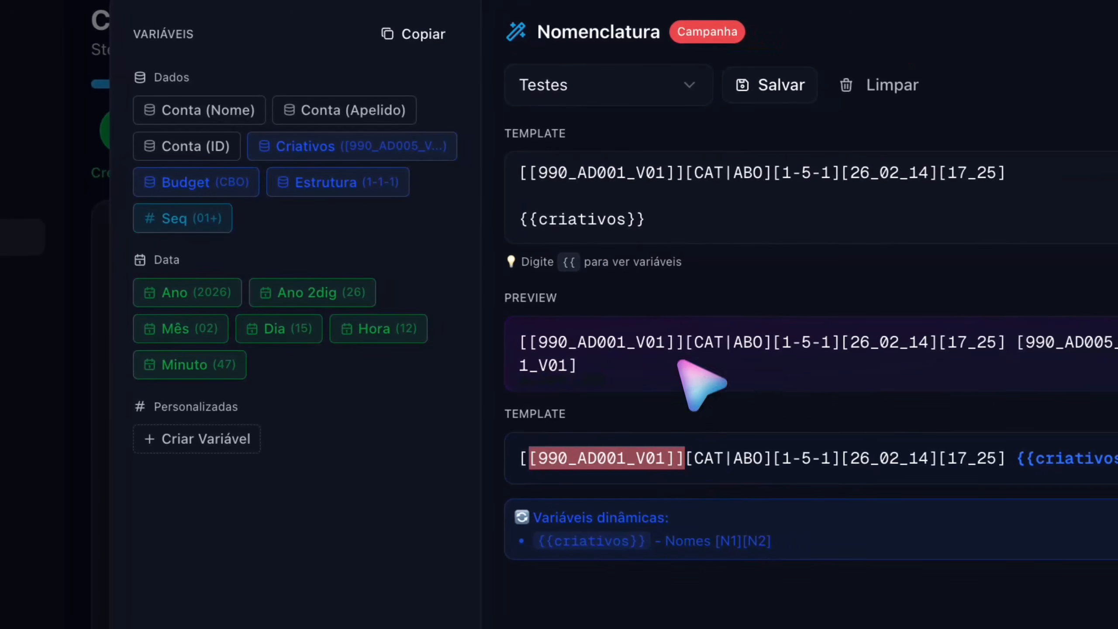
pyautogui.click(841, 240)
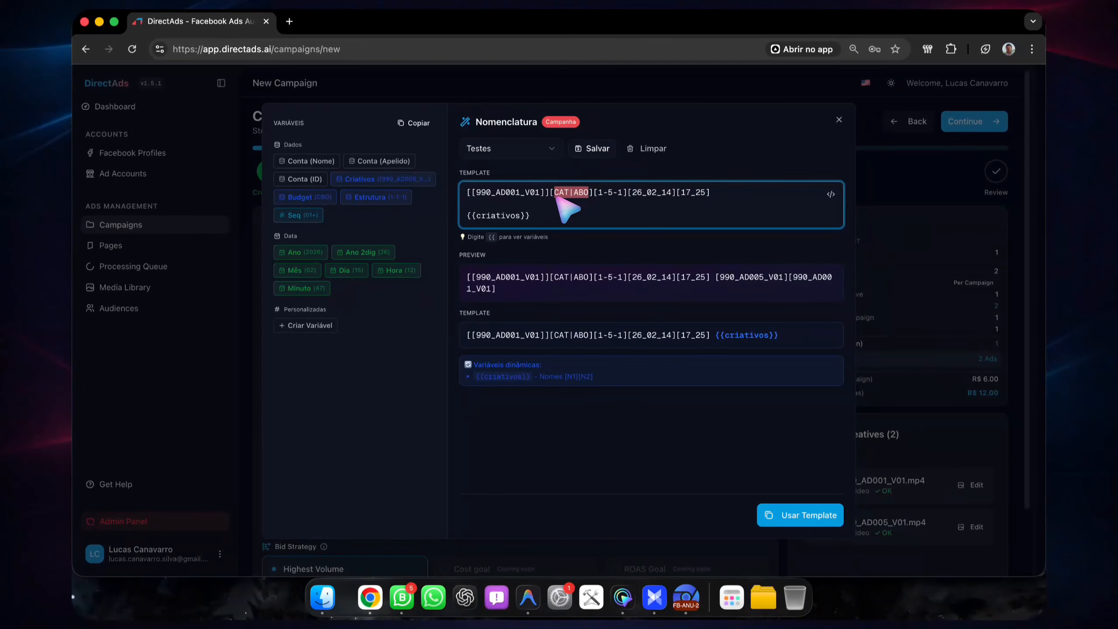
# Step: Append the Budget and Estrutura variables after the Criativos variable in the template, each enclosed in square brackets
pyautogui.click(558, 220)
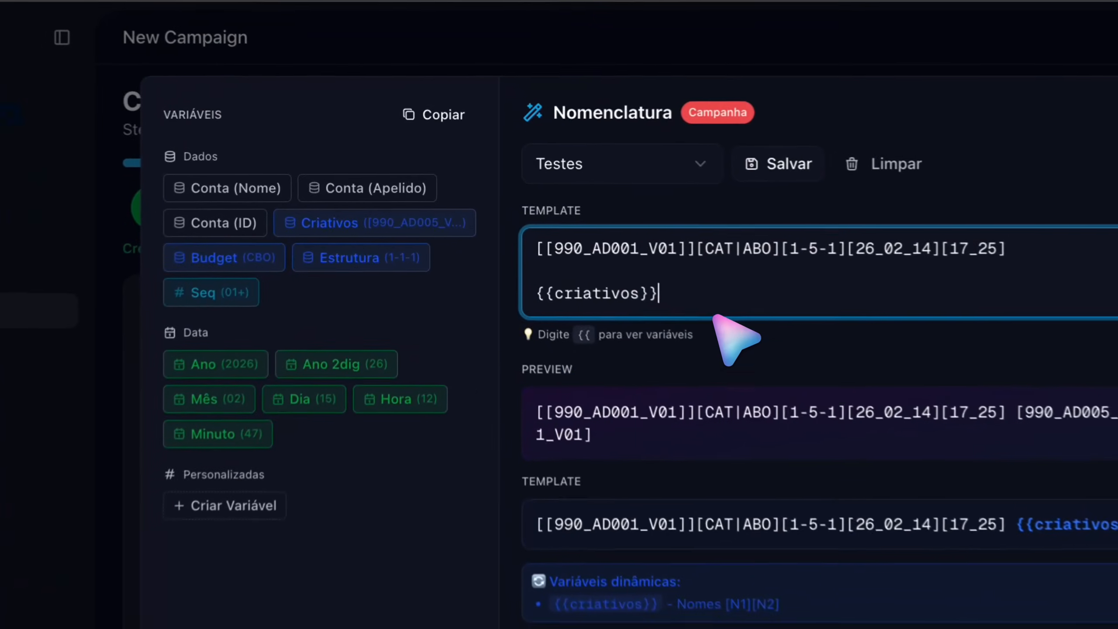
pyautogui.write('[')
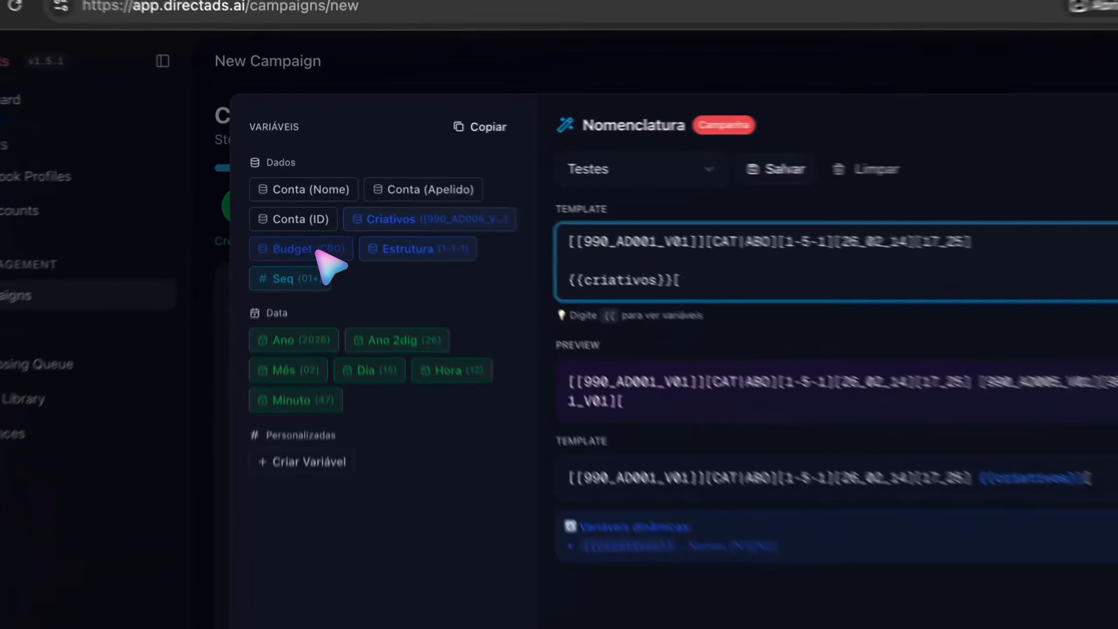
pyautogui.click(305, 197)
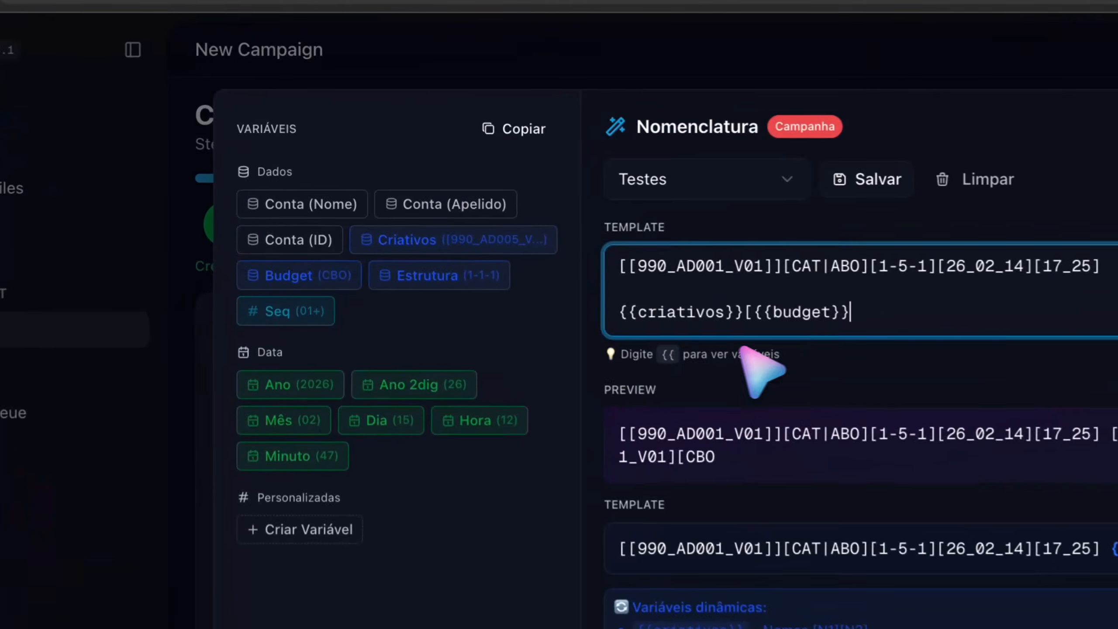
pyautogui.write(']')
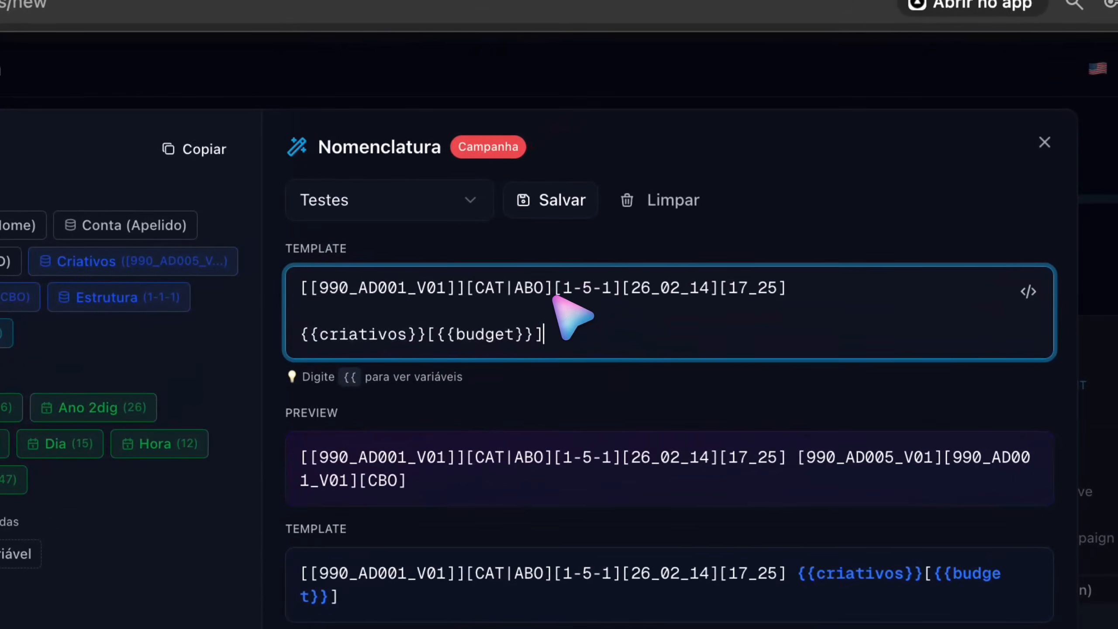
pyautogui.moveTo(554, 297); pyautogui.dragTo(632, 289)
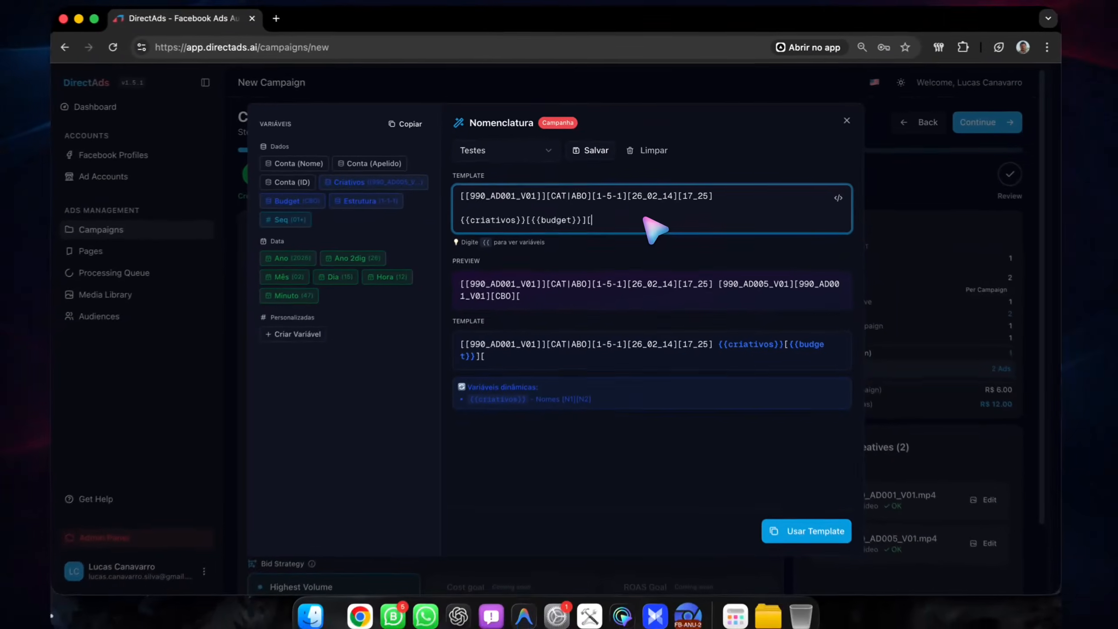
pyautogui.write('[{{estrutura')
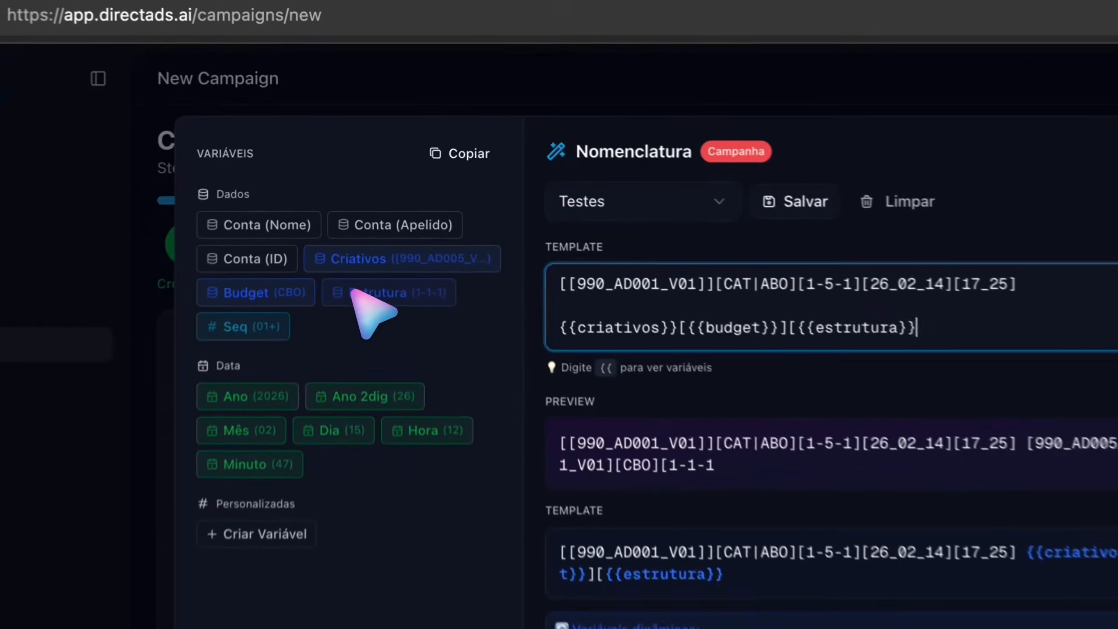
pyautogui.click(373, 197)
pyautogui.click(624, 315)
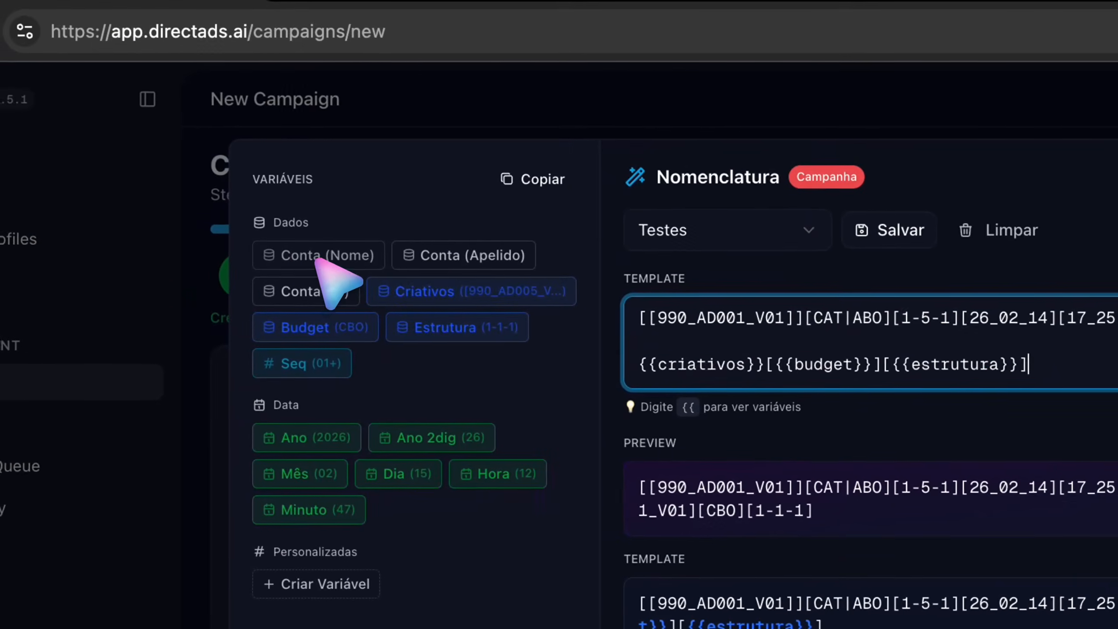
pyautogui.click(21, 224)
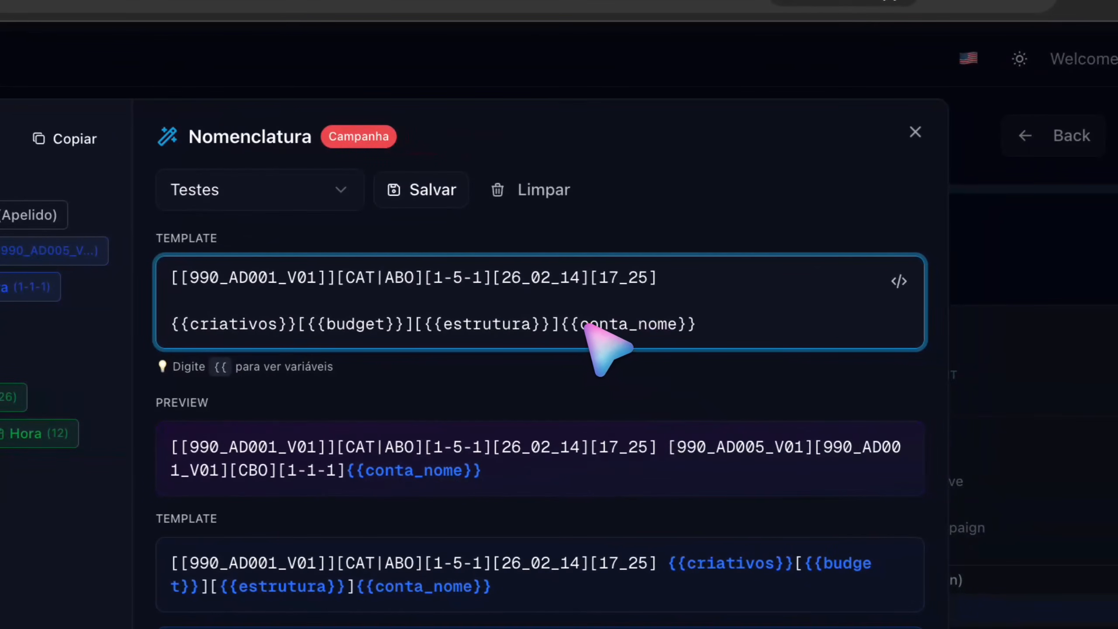
pyautogui.moveTo(563, 324); pyautogui.dragTo(775, 324)
pyautogui.press('BackSpace')
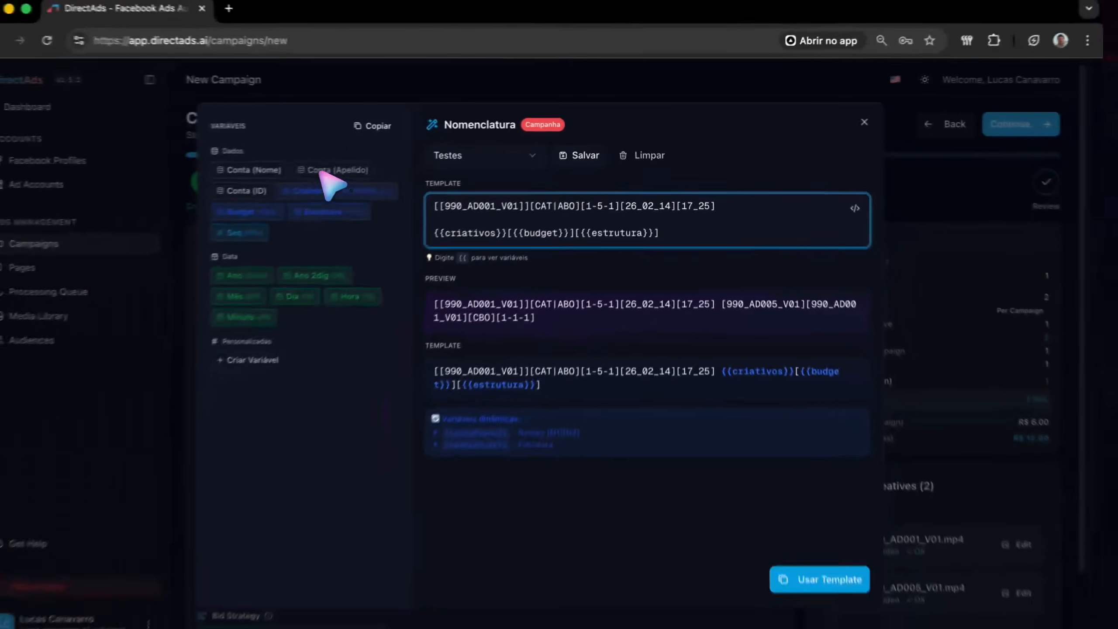
# Step: Append the Conta (Apelido) variable in square brackets, followed by a bracketed date of two-digit year, month and day separated by underscores
pyautogui.click(326, 171)
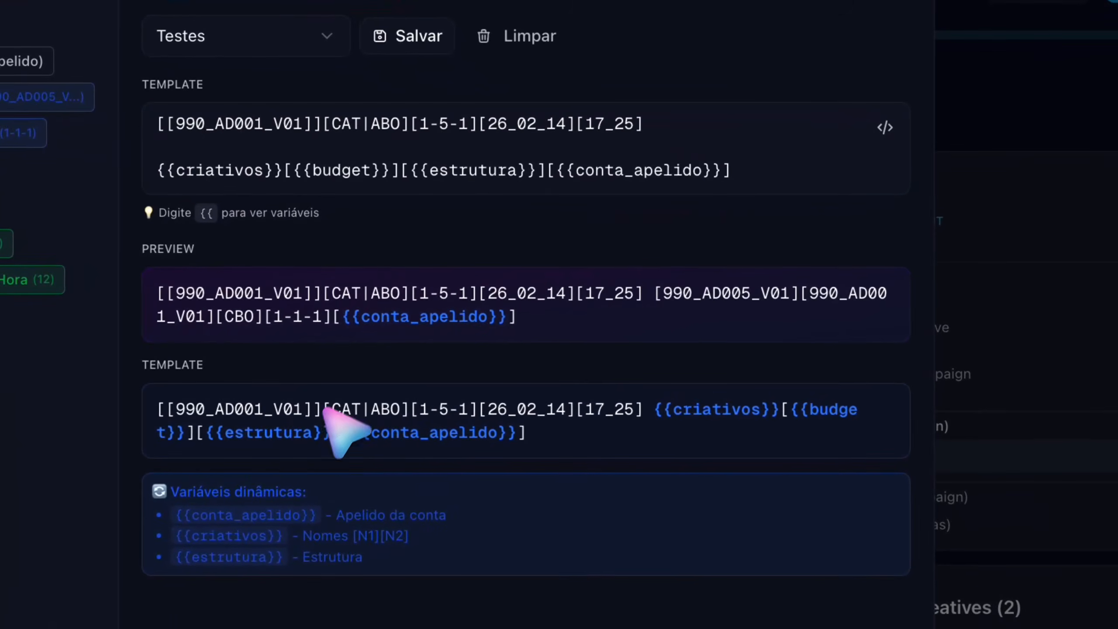
pyautogui.click(744, 187)
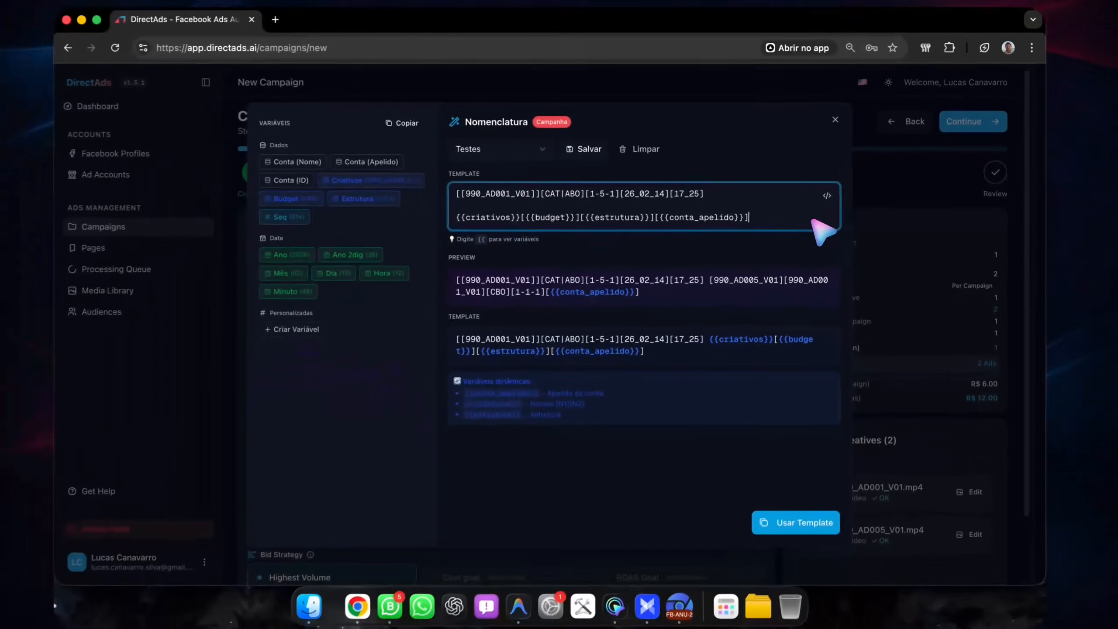
pyautogui.write('[')
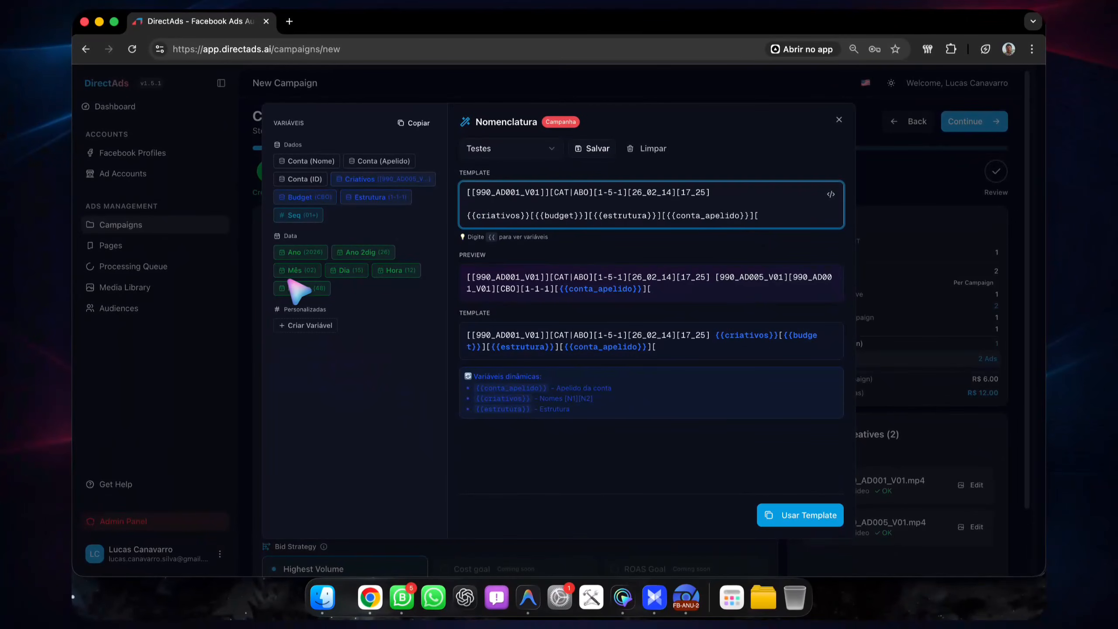
pyautogui.click(362, 253)
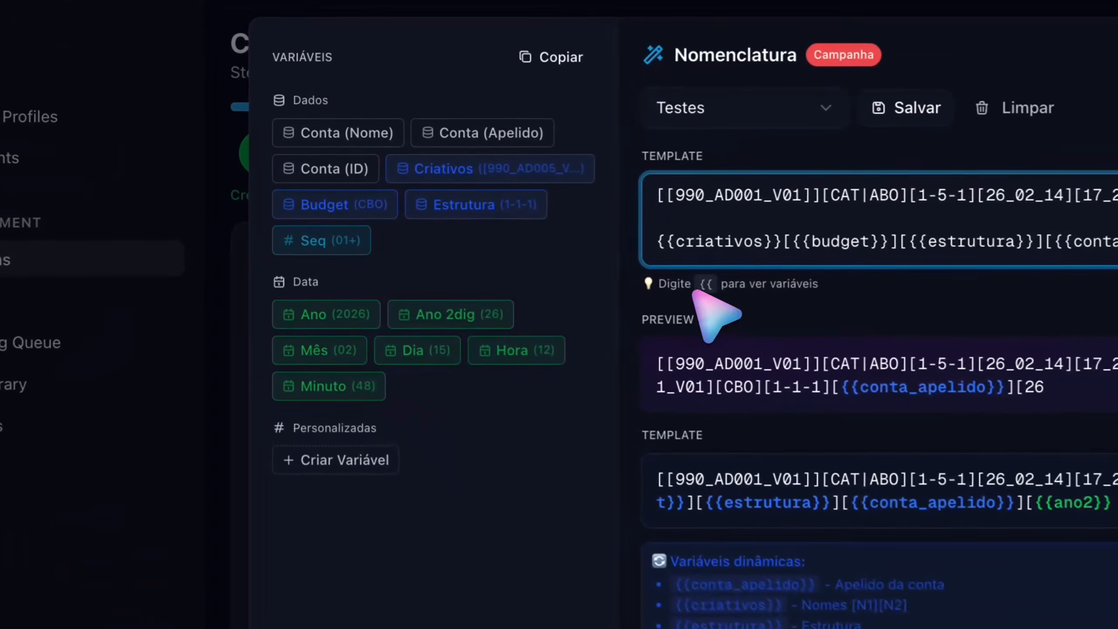
pyautogui.write('_')
pyautogui.click(308, 350)
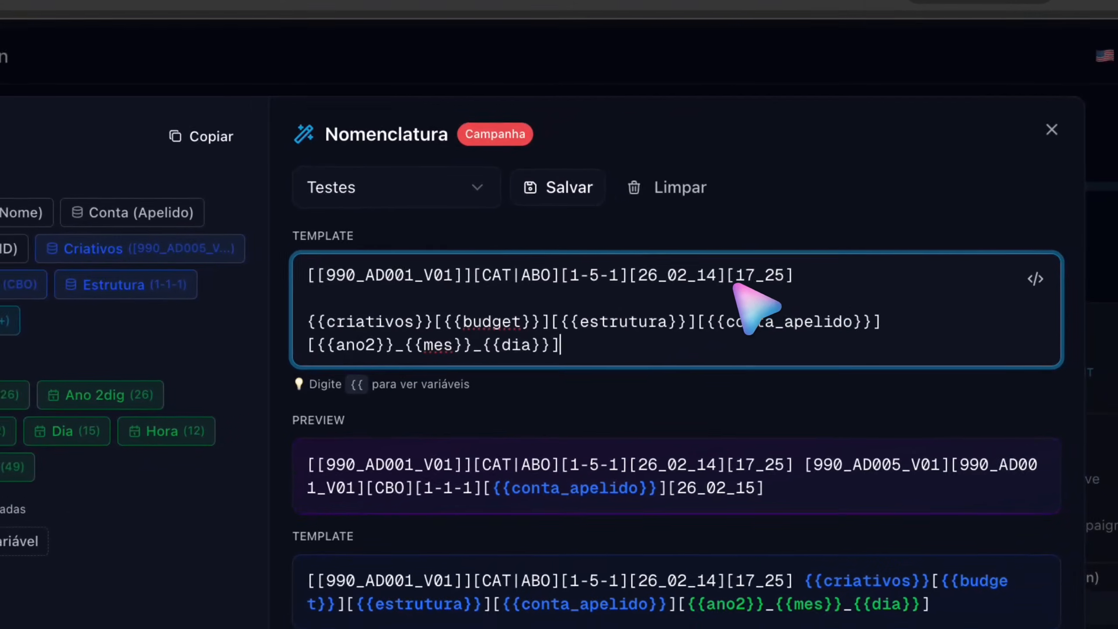
pyautogui.moveTo(727, 278); pyautogui.dragTo(809, 279)
pyautogui.click(756, 280)
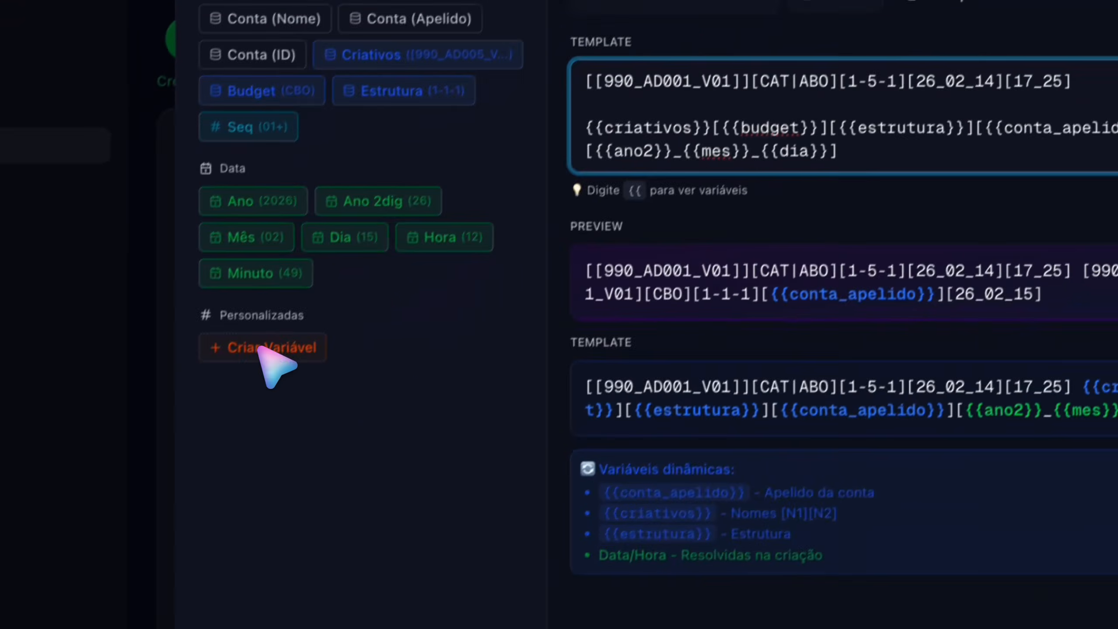
# Step: Create a custom naming variable called offer
pyautogui.click(150, 442)
pyautogui.write('offer')
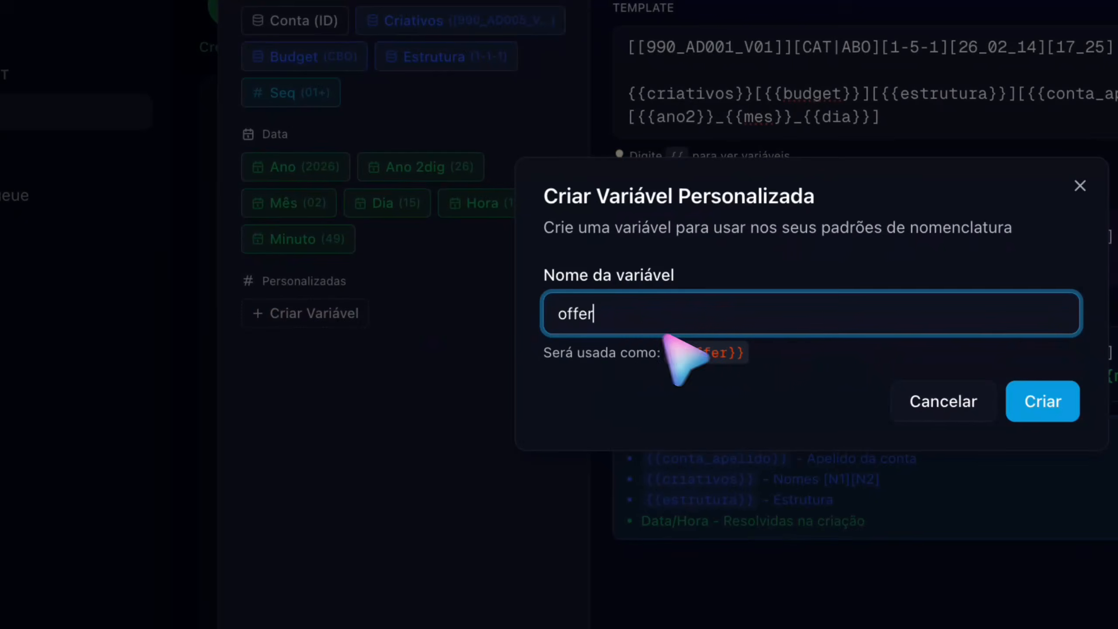
pyautogui.click(1043, 401)
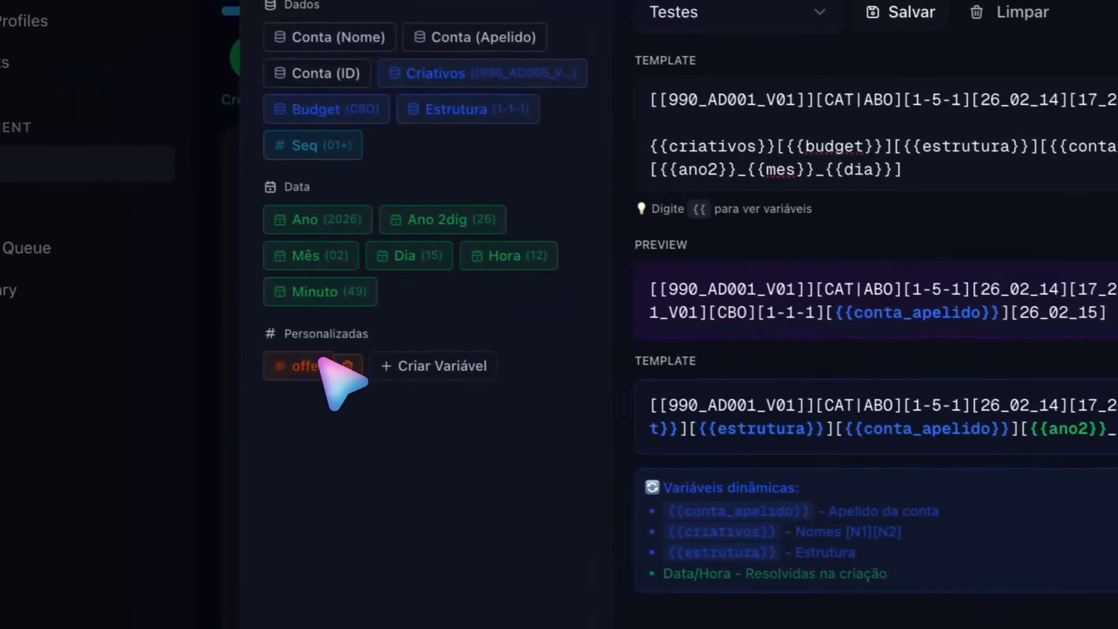
# Step: Place the custom offer variable in square brackets at the start of the variable line, before the Criativos variable
pyautogui.click(317, 359)
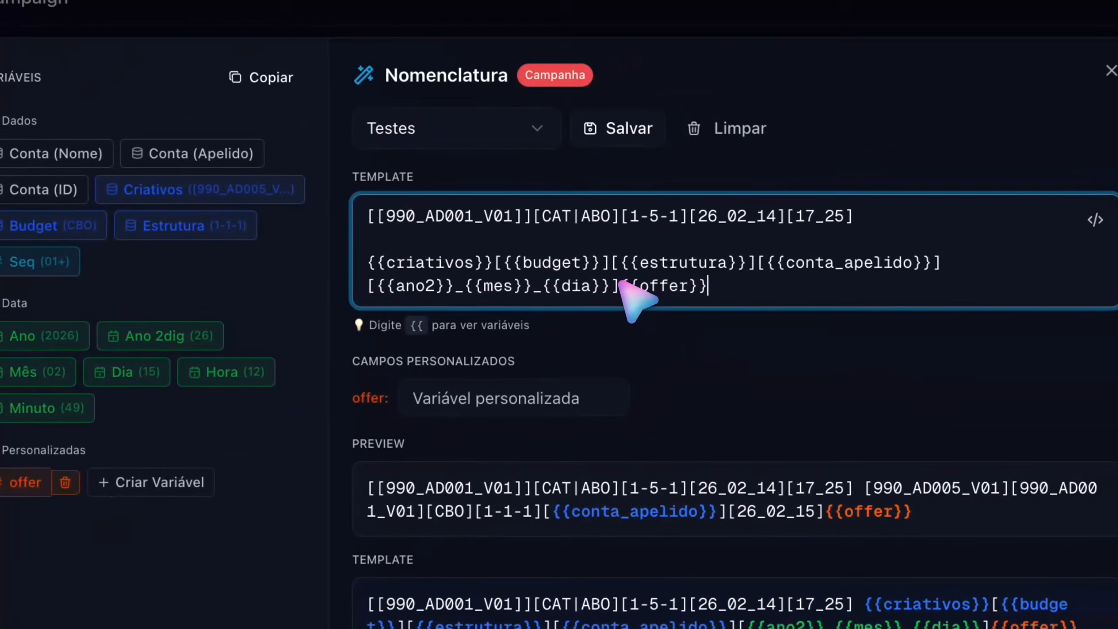
pyautogui.moveTo(621, 281); pyautogui.dragTo(755, 284)
pyautogui.press('super+x')
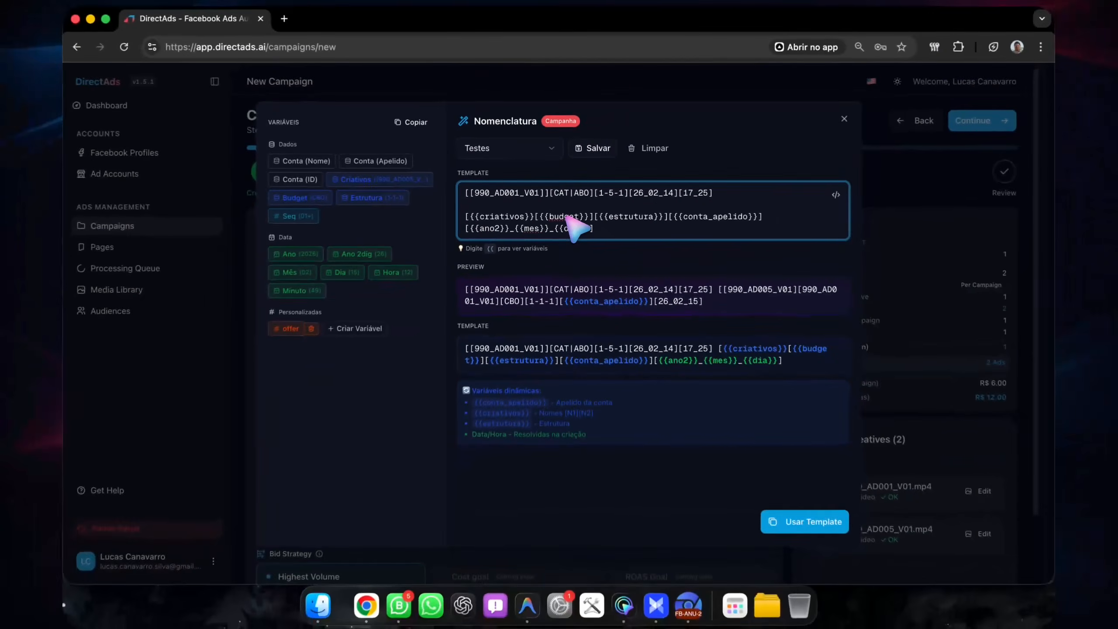
pyautogui.press('super+v')
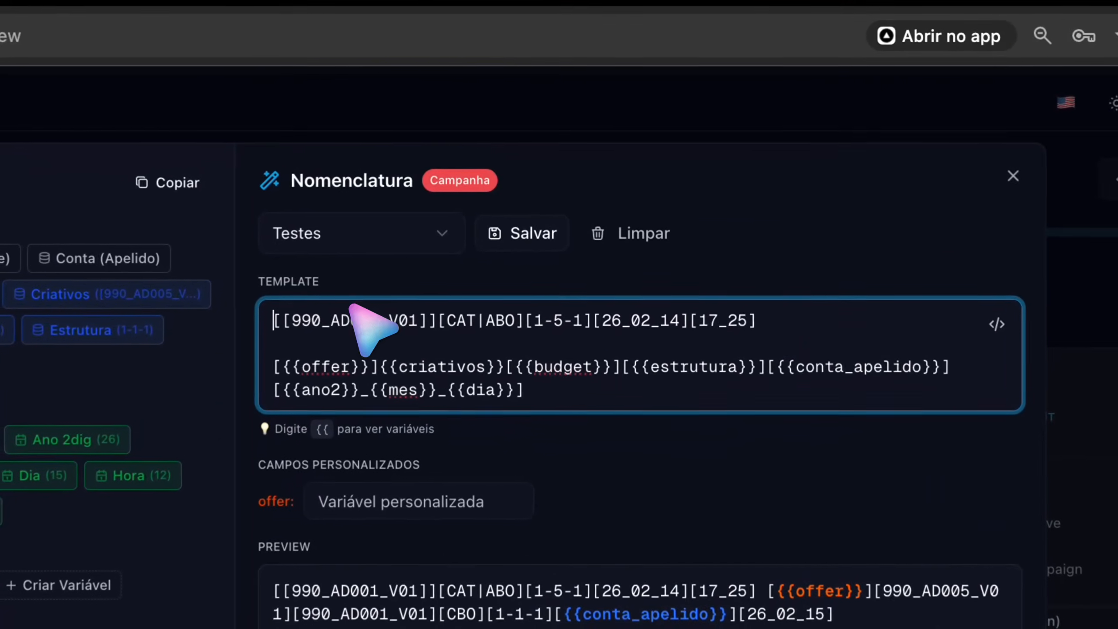
# Step: Delete the pasted example name above the variable line and set the custom offer field to WL
pyautogui.moveTo(722, 194); pyautogui.dragTo(430, 178)
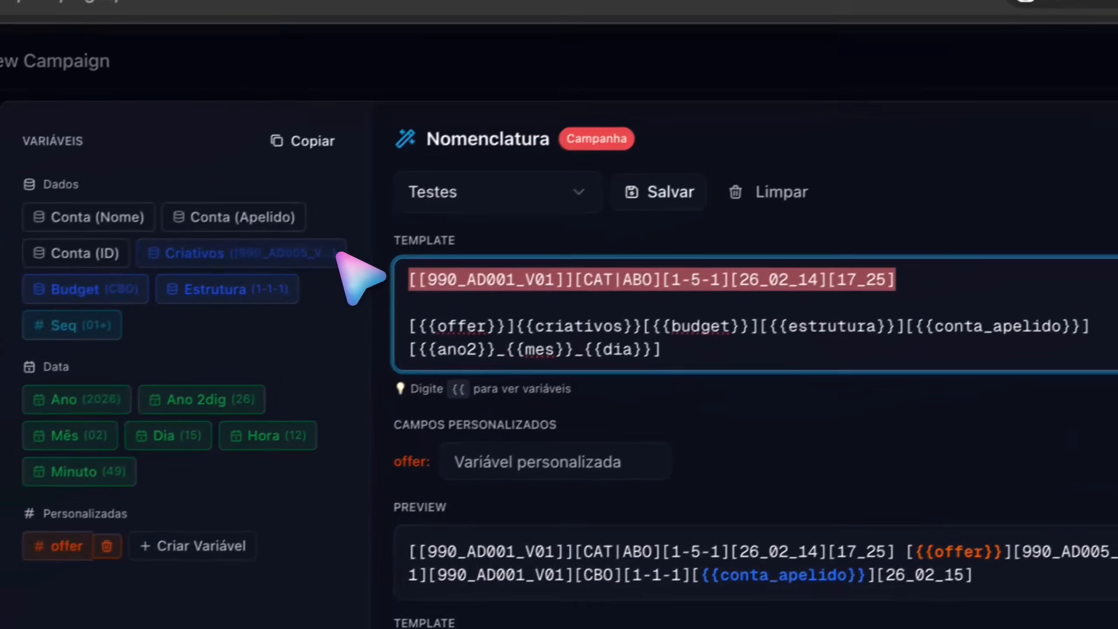
pyautogui.press('BackSpace')
pyautogui.press('BackSpace')
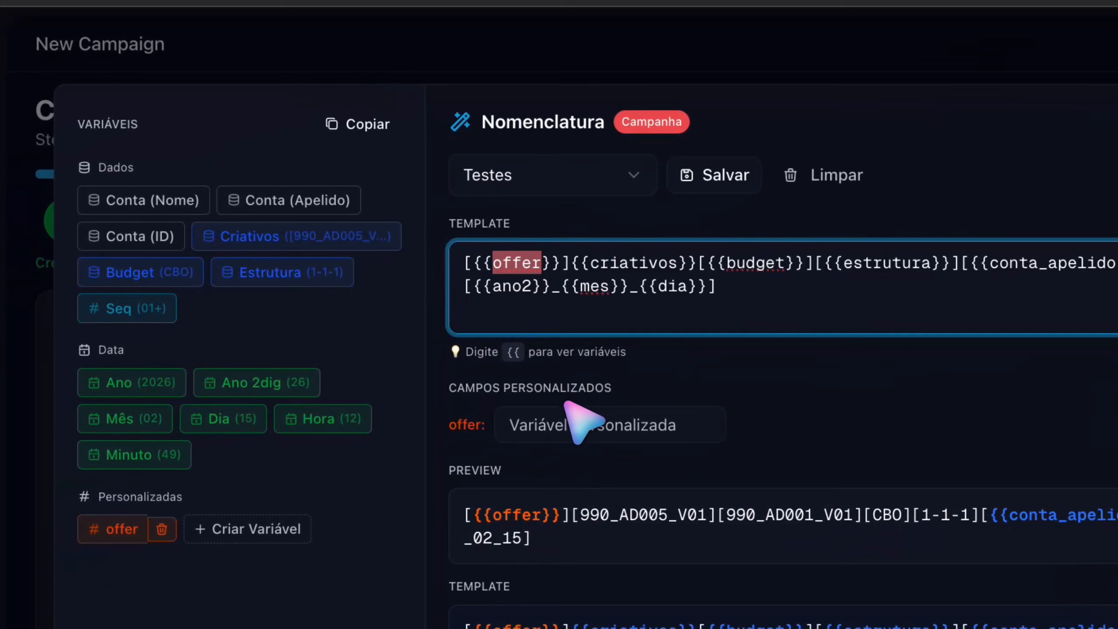
pyautogui.click(700, 421)
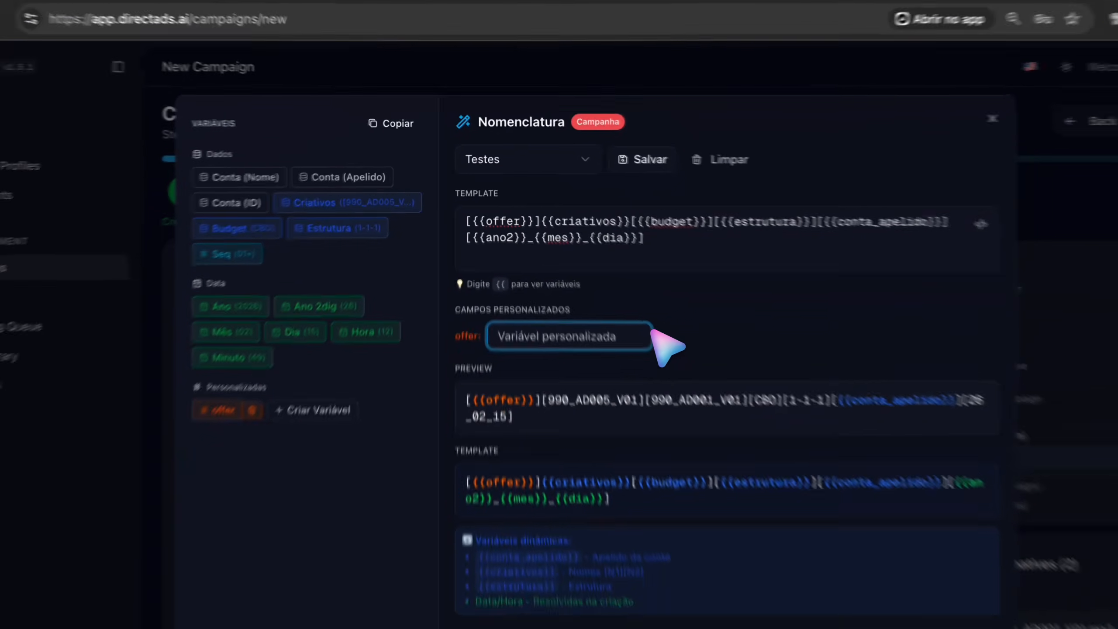
pyautogui.write('WL')
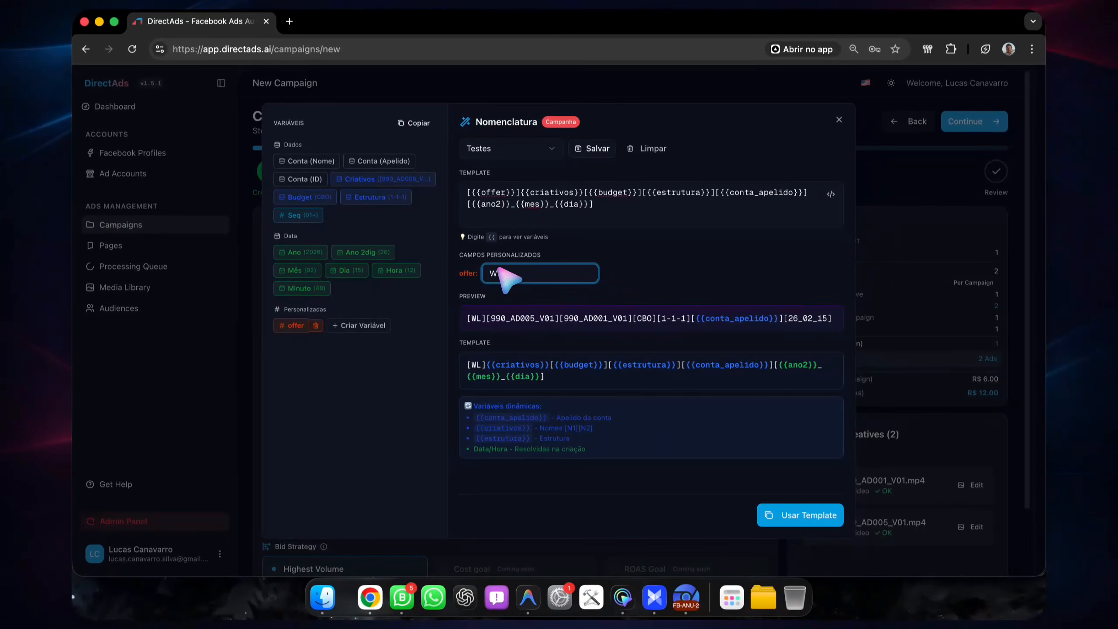
# Step: Examine the campaign name preview, comparing the offer and creative name segments with the variables in the template
pyautogui.moveTo(467, 315); pyautogui.dragTo(616, 327)
pyautogui.click(617, 326)
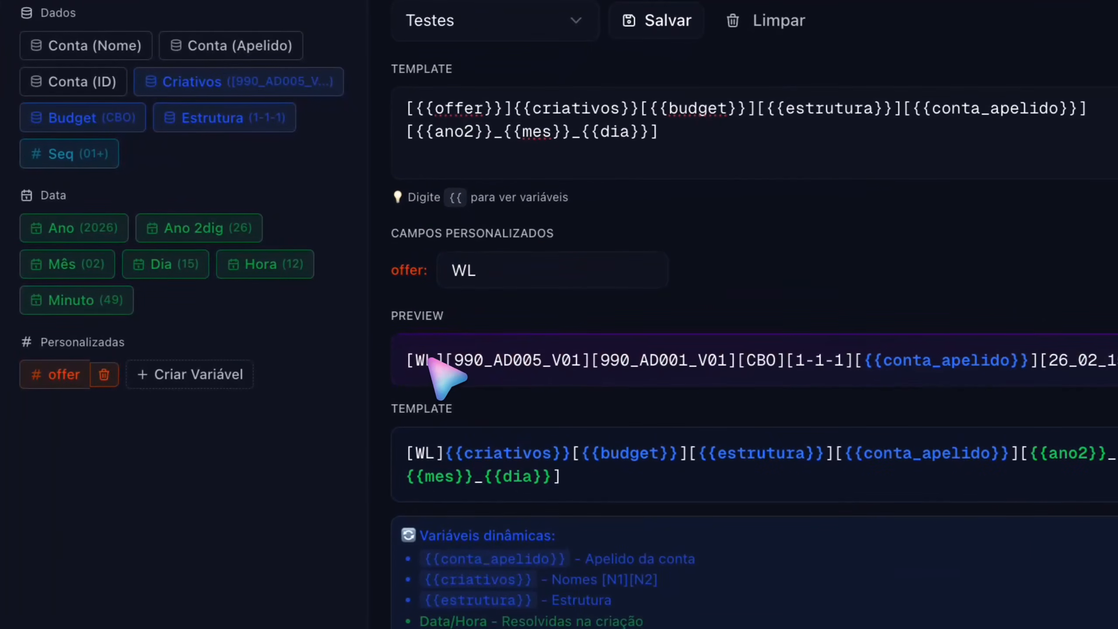
pyautogui.doubleClick(430, 358)
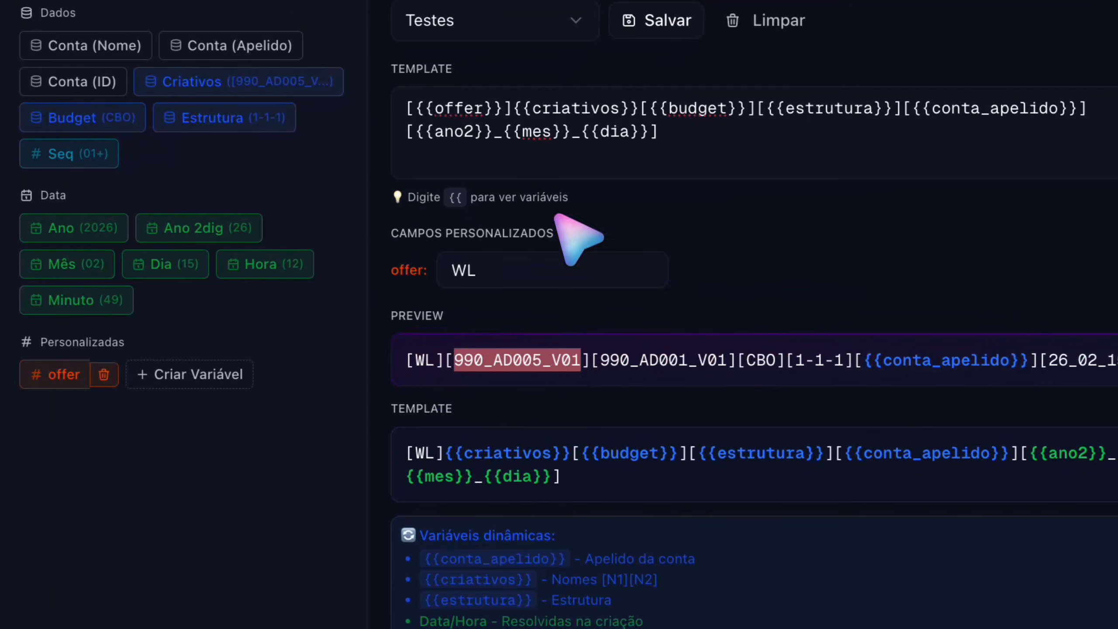
pyautogui.click(550, 109)
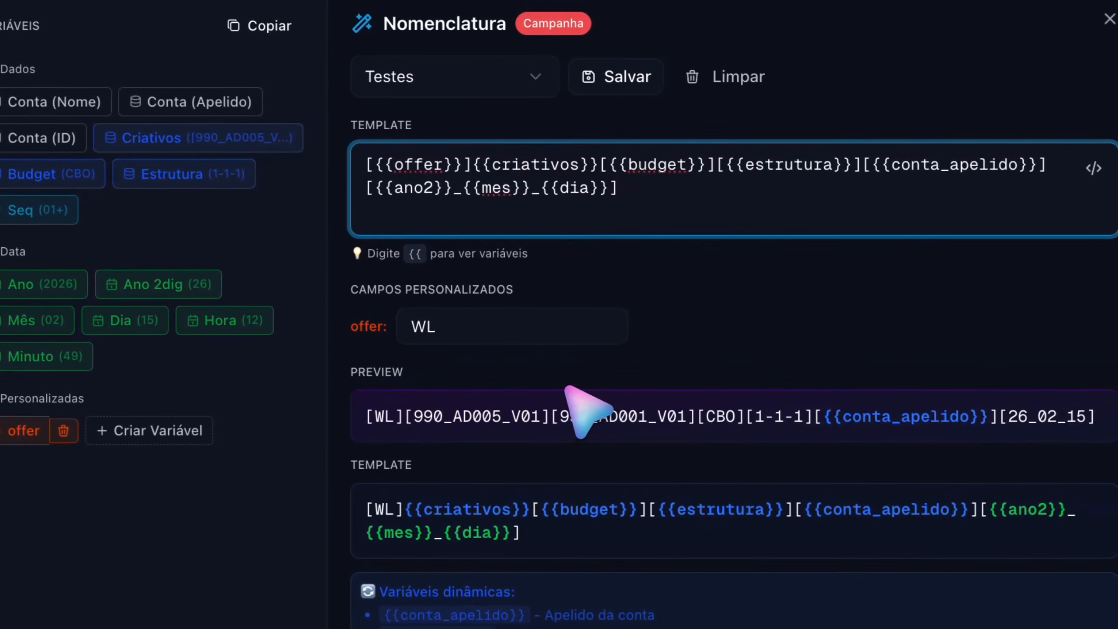
pyautogui.doubleClick(455, 228)
pyautogui.doubleClick(561, 227)
pyautogui.doubleClick(506, 226)
pyautogui.doubleClick(553, 227)
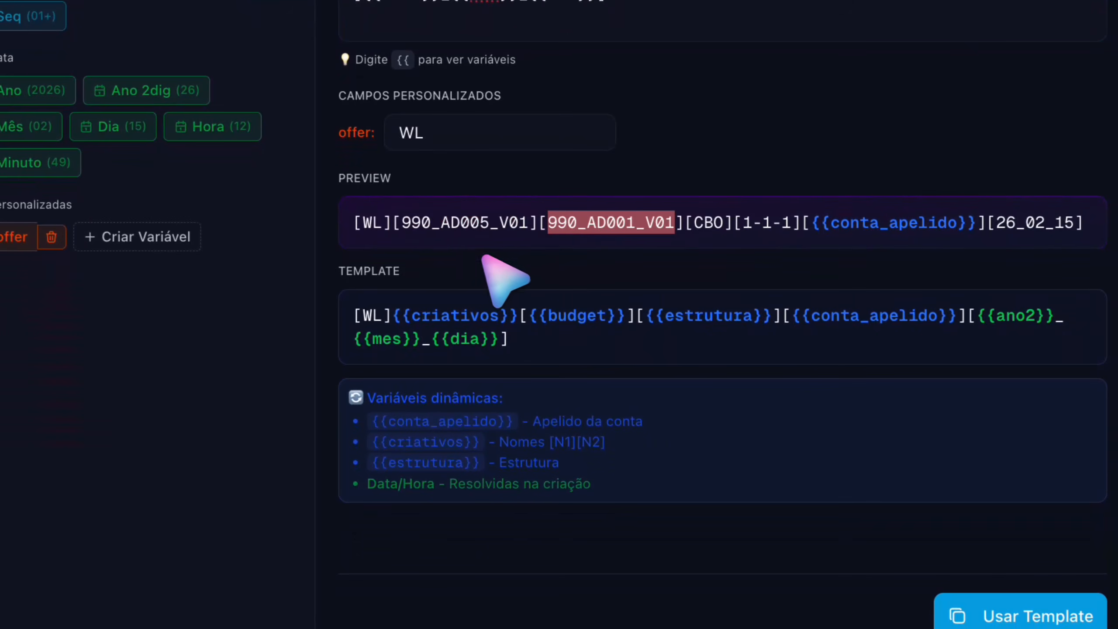
pyautogui.doubleClick(506, 224)
pyautogui.click(524, 252)
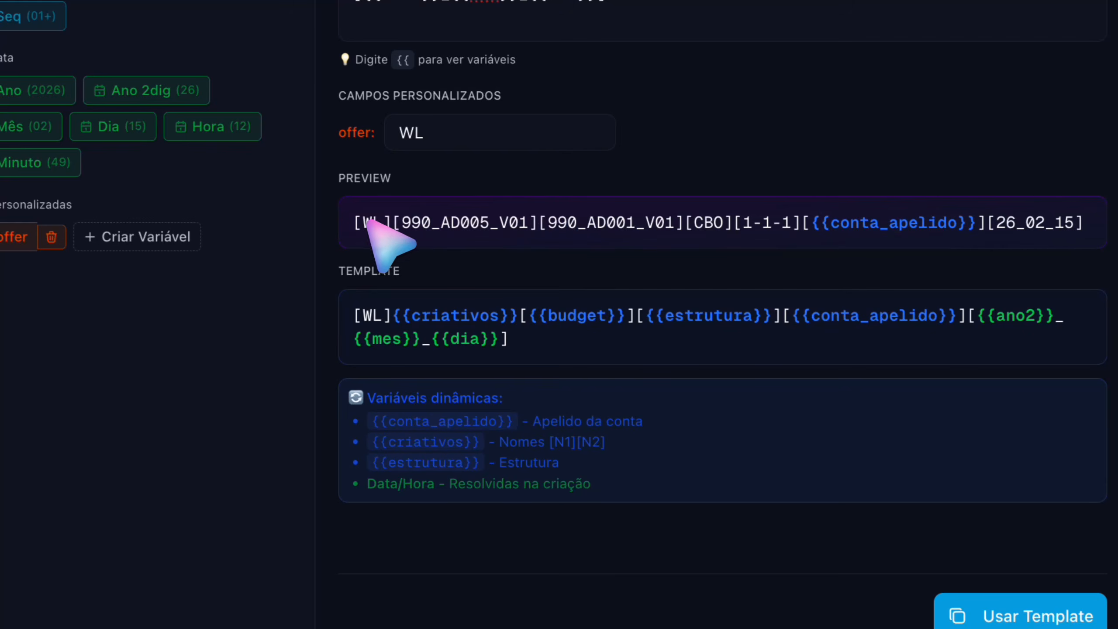
# Step: Save the naming template as a preset named TUTORIAL
pyautogui.click(596, 193)
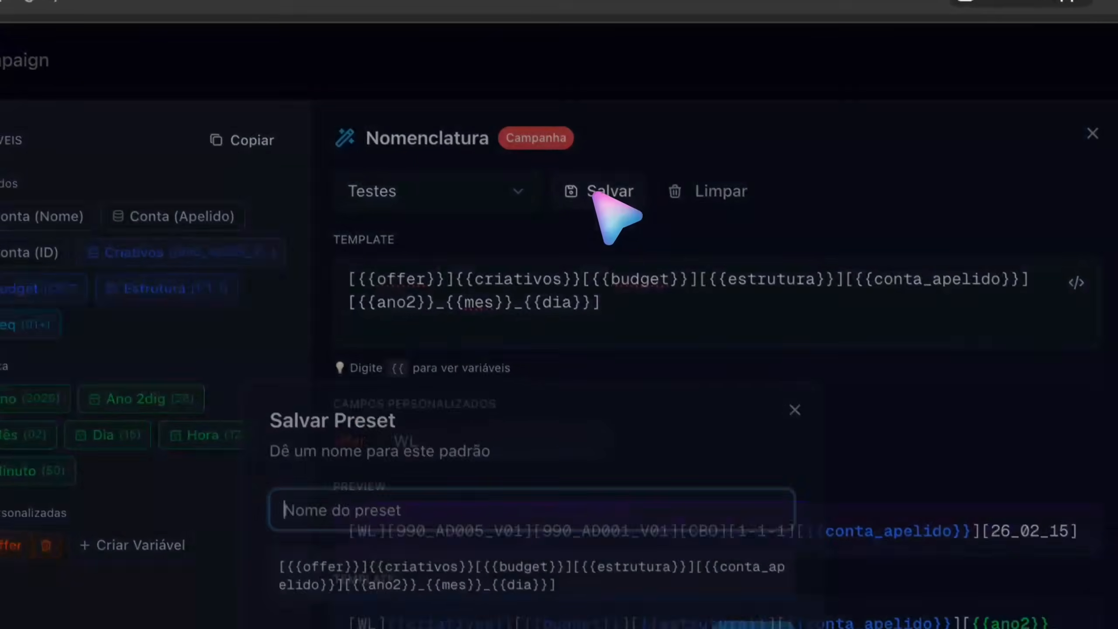
pyautogui.write('TUTORIAL')
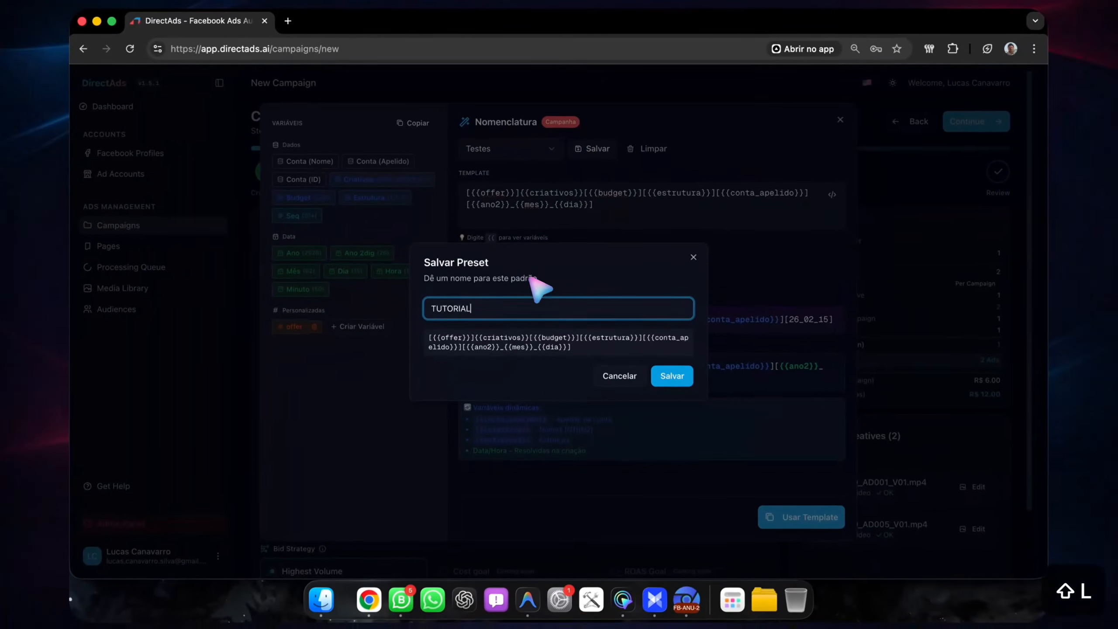
pyautogui.click(672, 376)
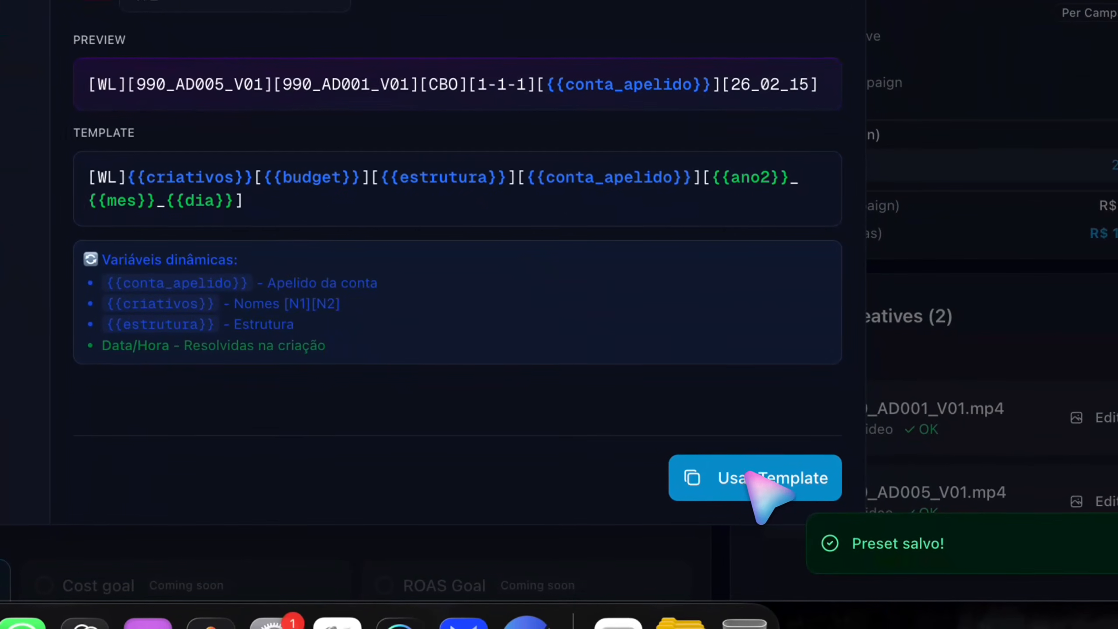
# Step: Apply the template to the campaign name and continue to the Ad Sets step
pyautogui.click(748, 476)
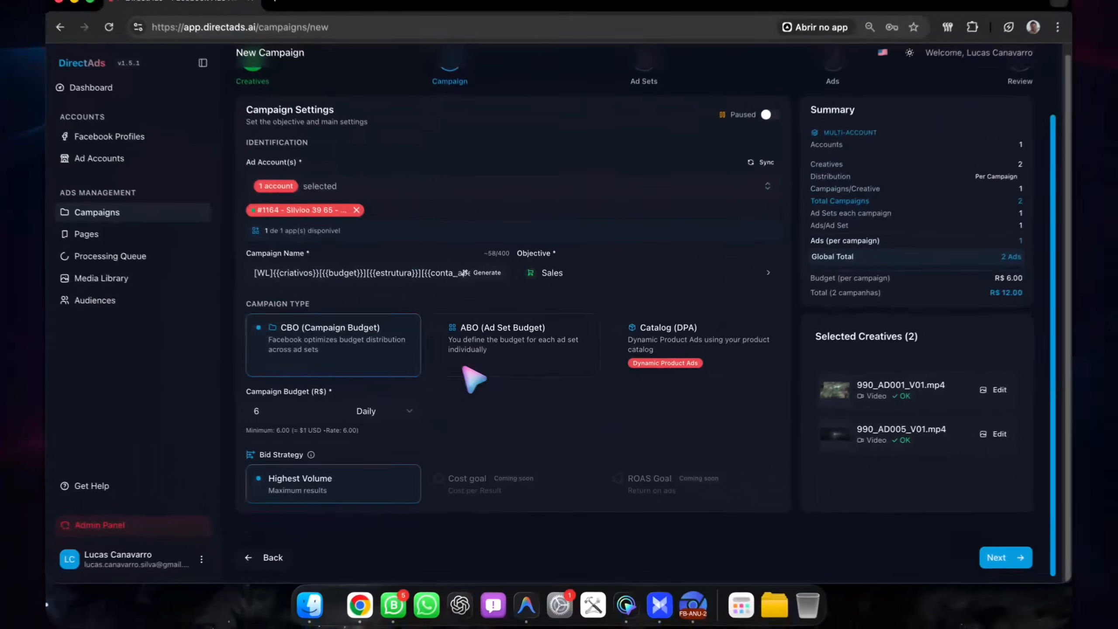
pyautogui.scroll(3, 538, 305)
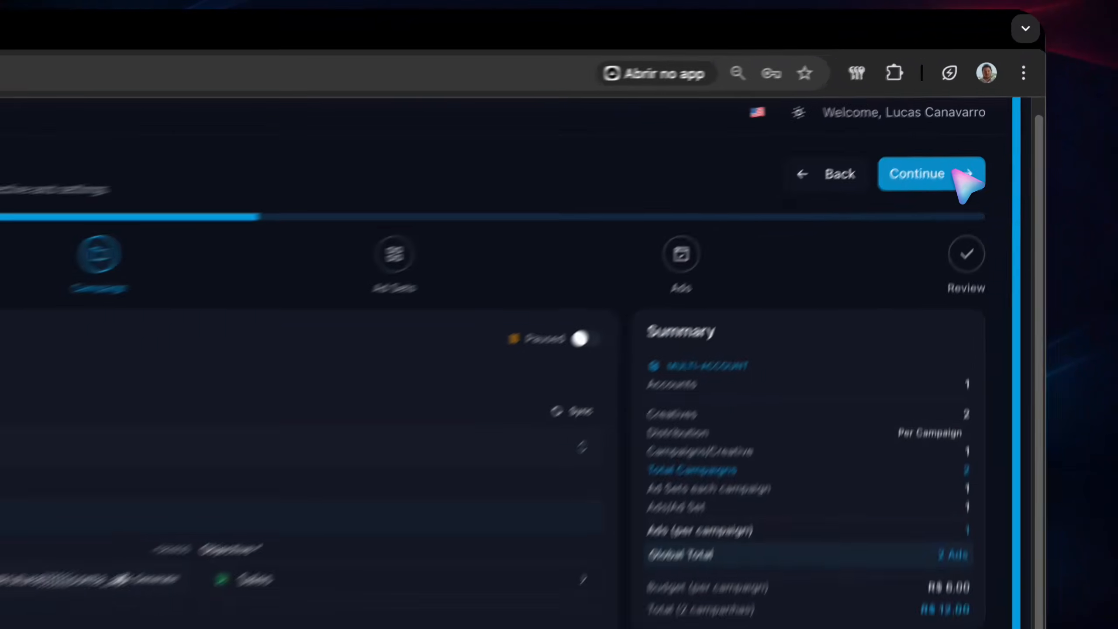
pyautogui.click(955, 112)
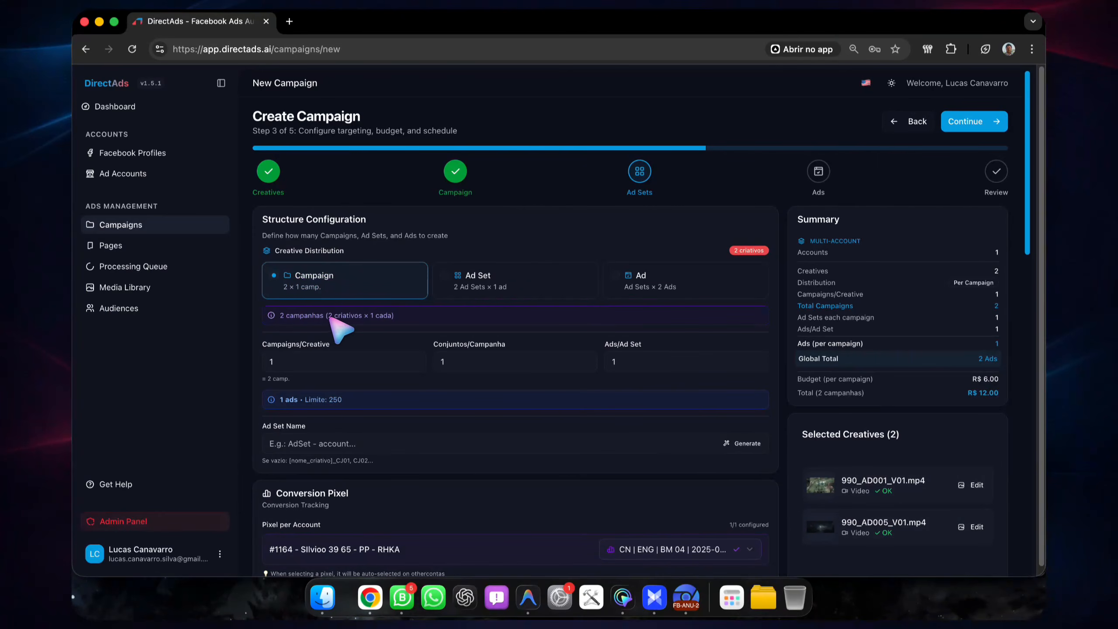
# Step: Try the Ad Set and Ad creative distributions, including 2 ads per ad set, and return to 1 ad with the Campaign distribution
pyautogui.click(477, 292)
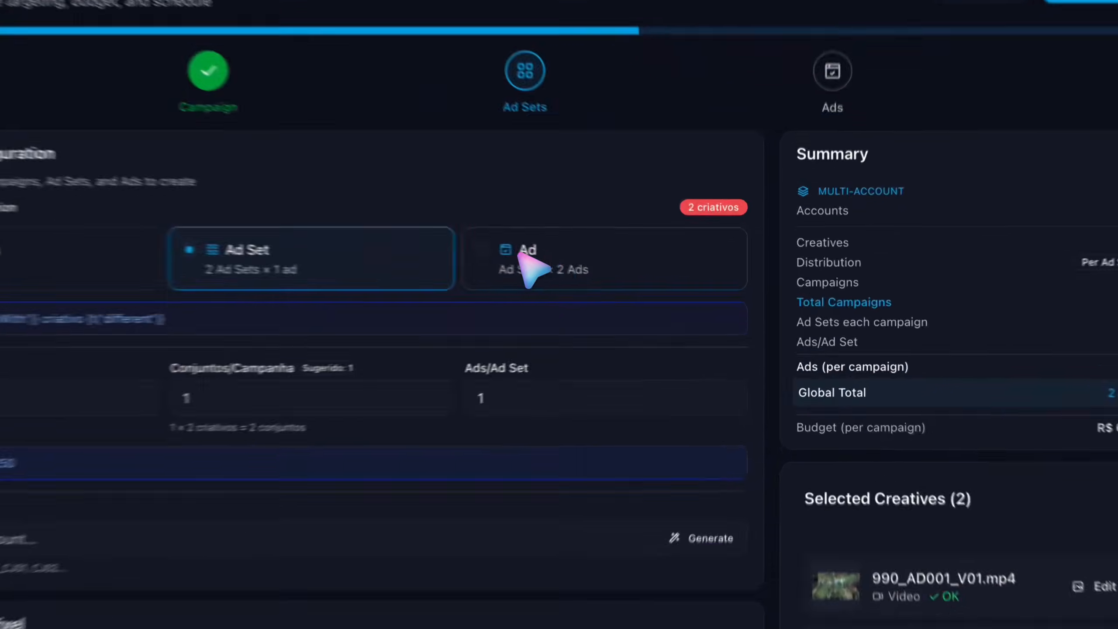
pyautogui.click(647, 286)
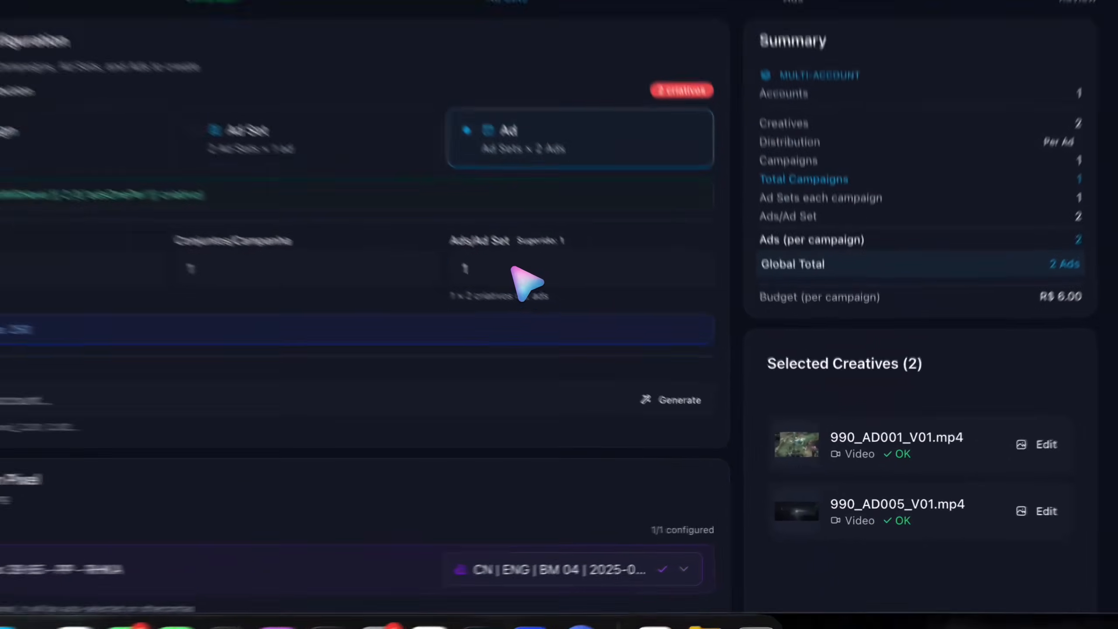
pyautogui.click(502, 271)
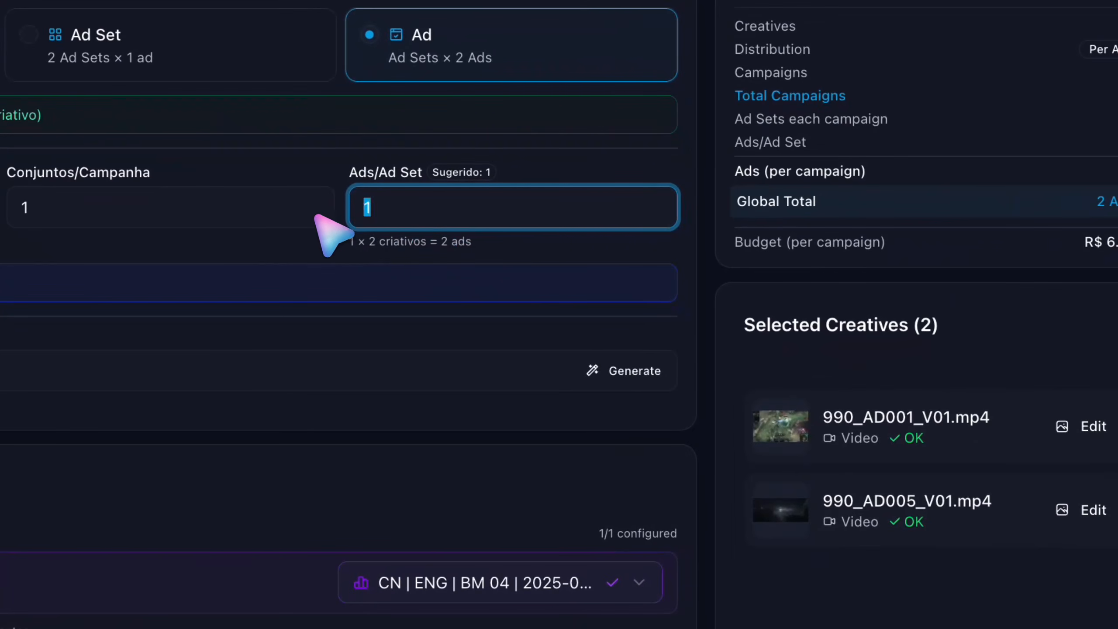
pyautogui.write('2')
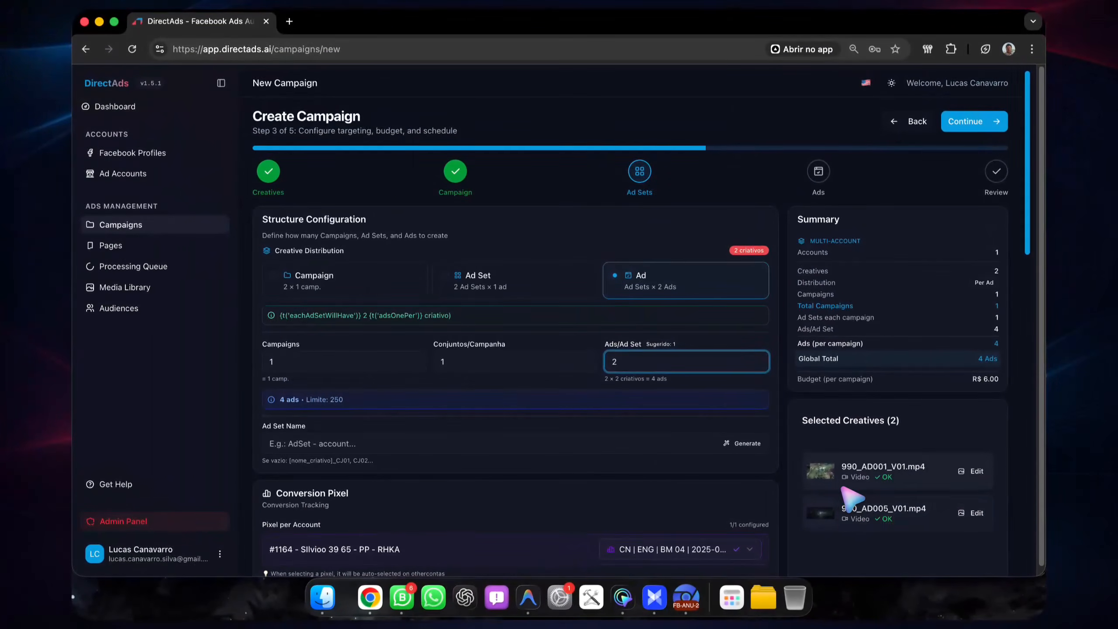
pyautogui.press('BackSpace')
pyautogui.write('1')
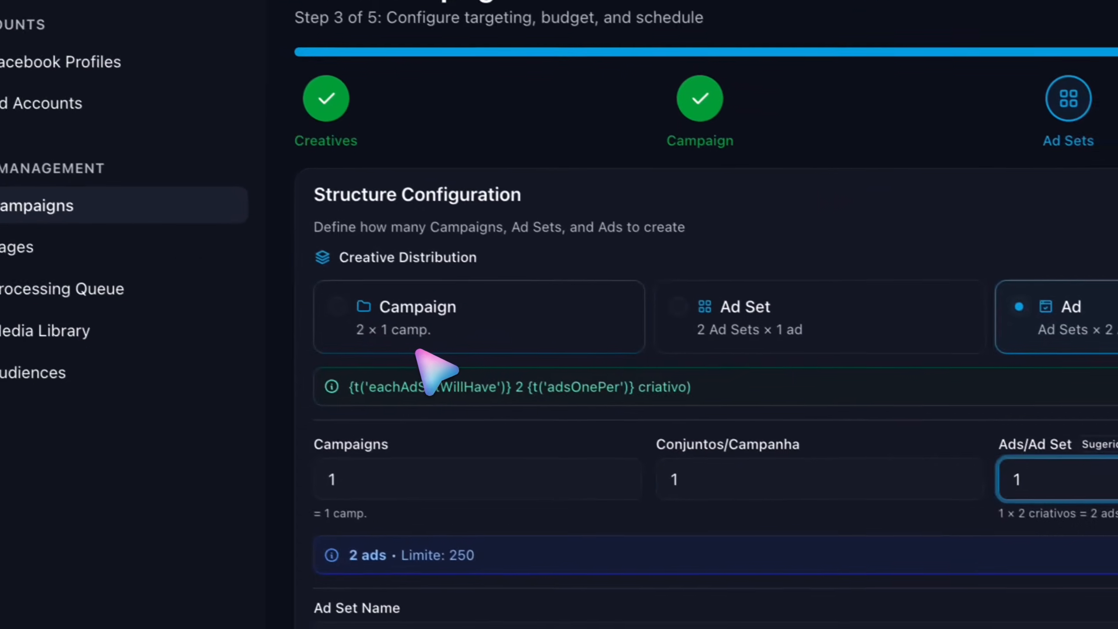
pyautogui.click(101, 278)
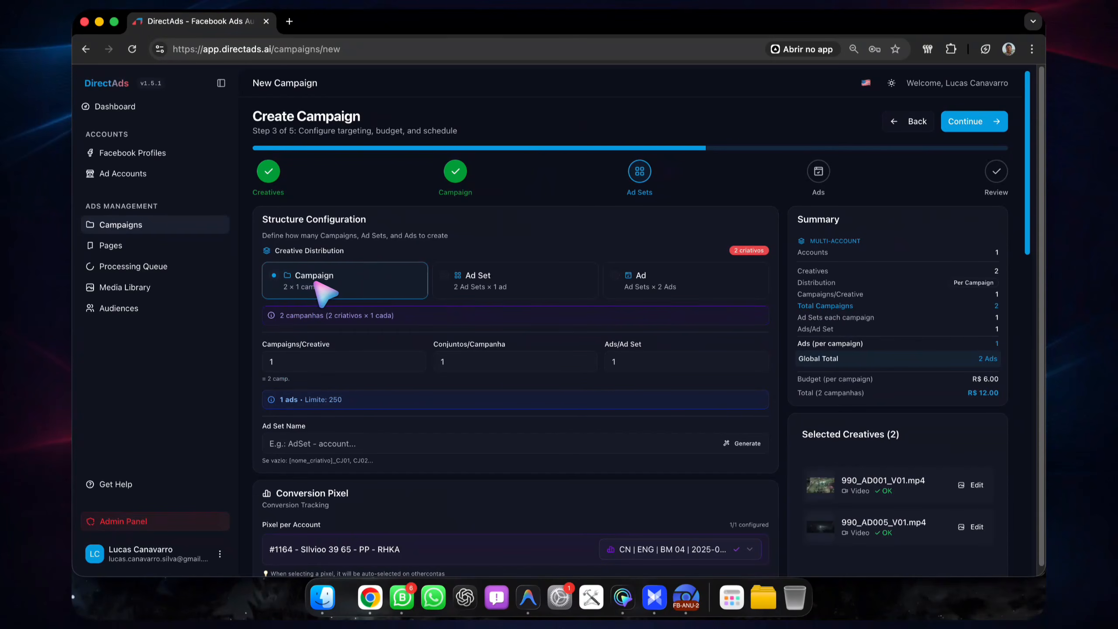
# Step: Set the ad sets per campaign to 50 and reopen the campaign name generator in the Campaign step
pyautogui.doubleClick(473, 361)
pyautogui.write('50')
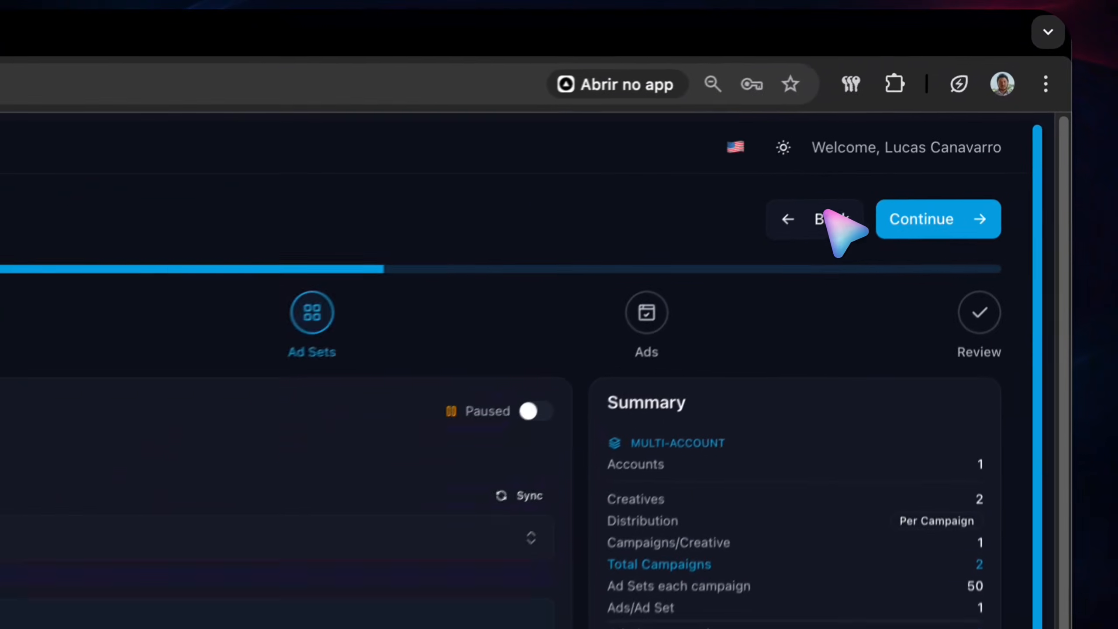
pyautogui.click(917, 122)
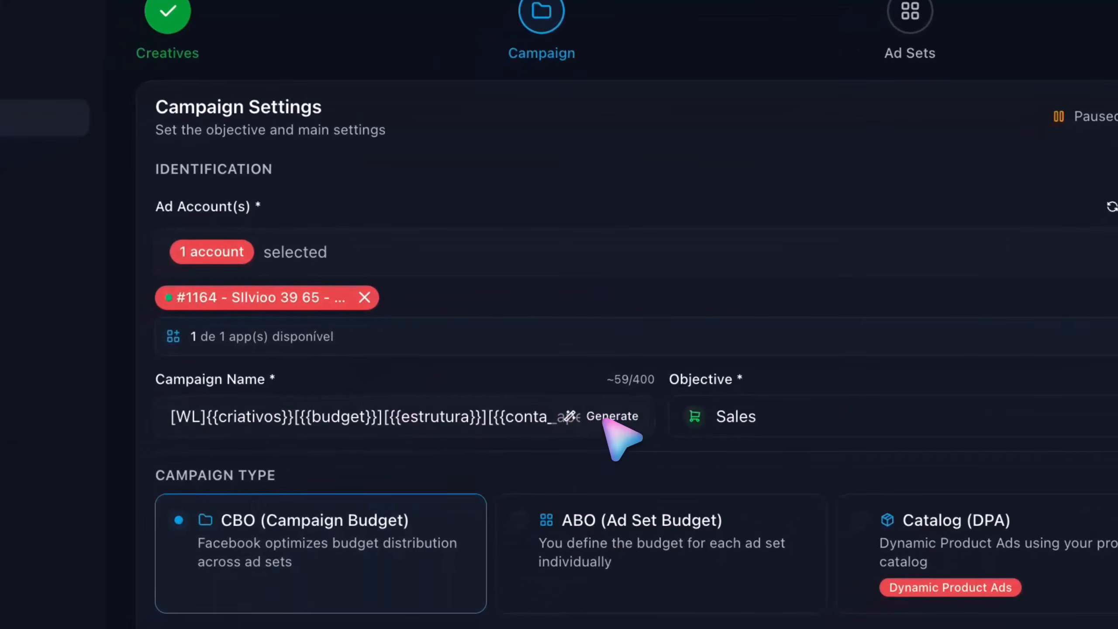
pyautogui.click(610, 417)
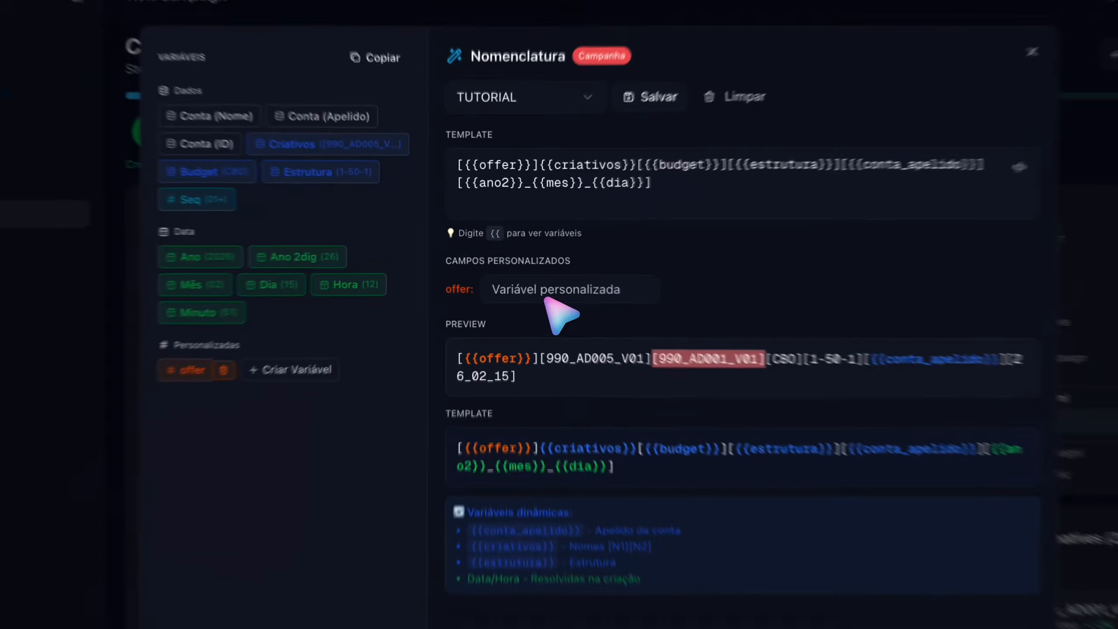
pyautogui.click(542, 275)
pyautogui.write('WL')
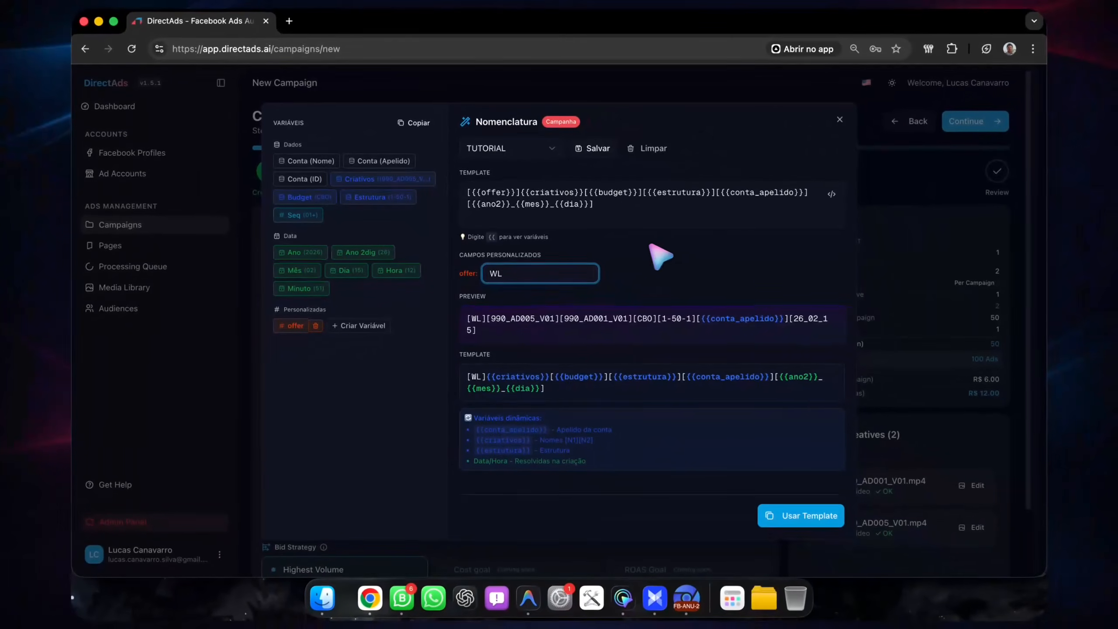
pyautogui.press('BackSpace')
pyautogui.press('BackSpace')
# Step: Create a custom naming variable called gestor
pyautogui.click(361, 325)
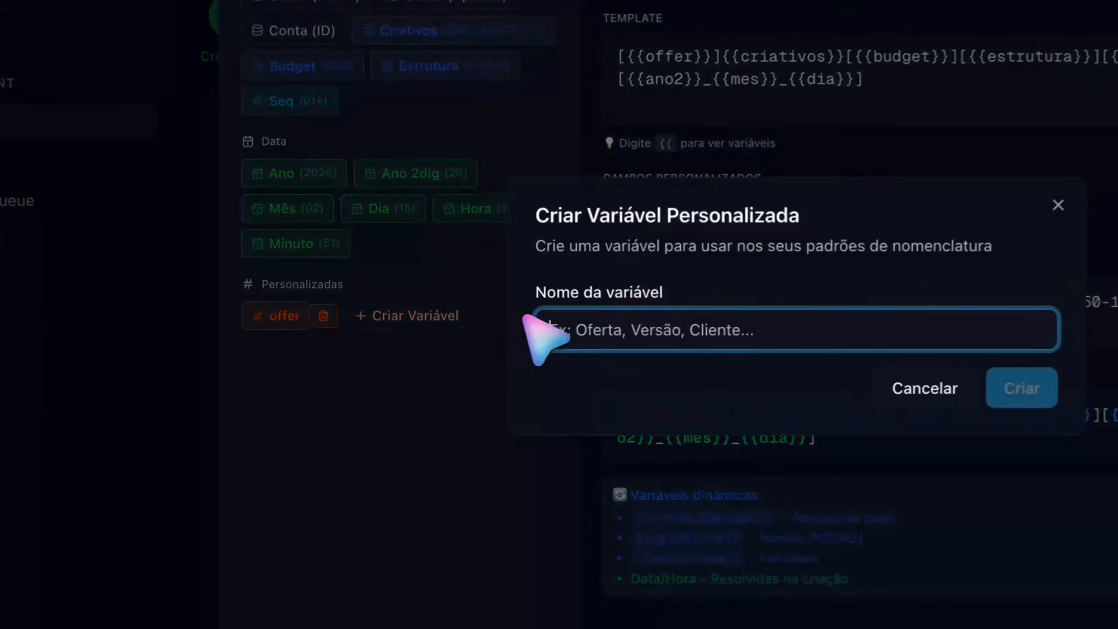
pyautogui.write('gestor')
pyautogui.click(1035, 402)
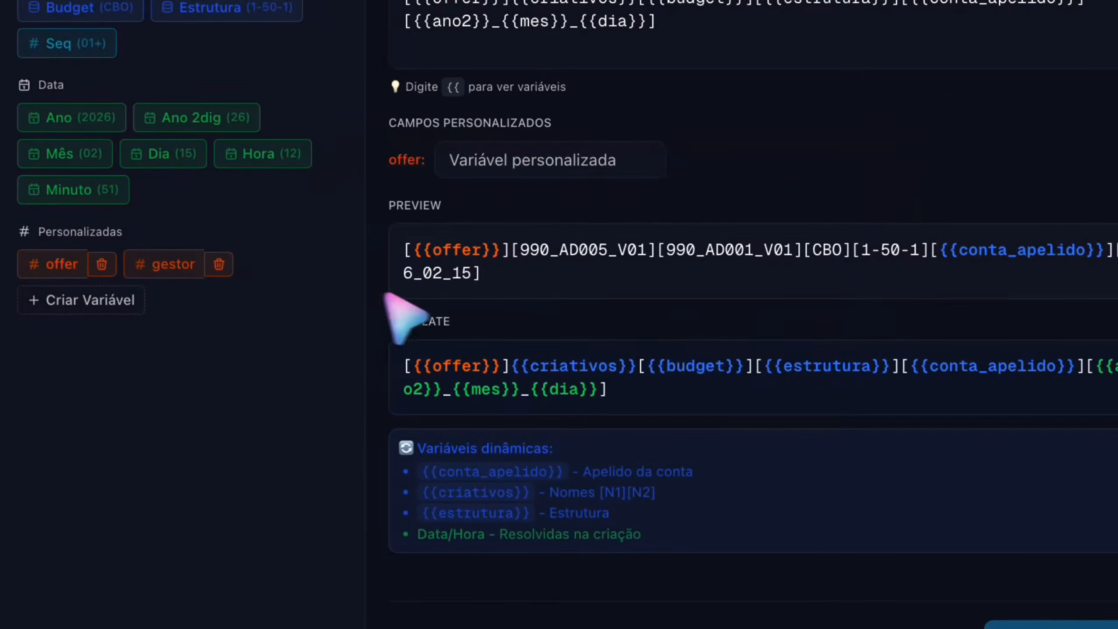
# Step: Append the custom gestor variable to the end of the template and enter the manager's name in its field
pyautogui.click(388, 315)
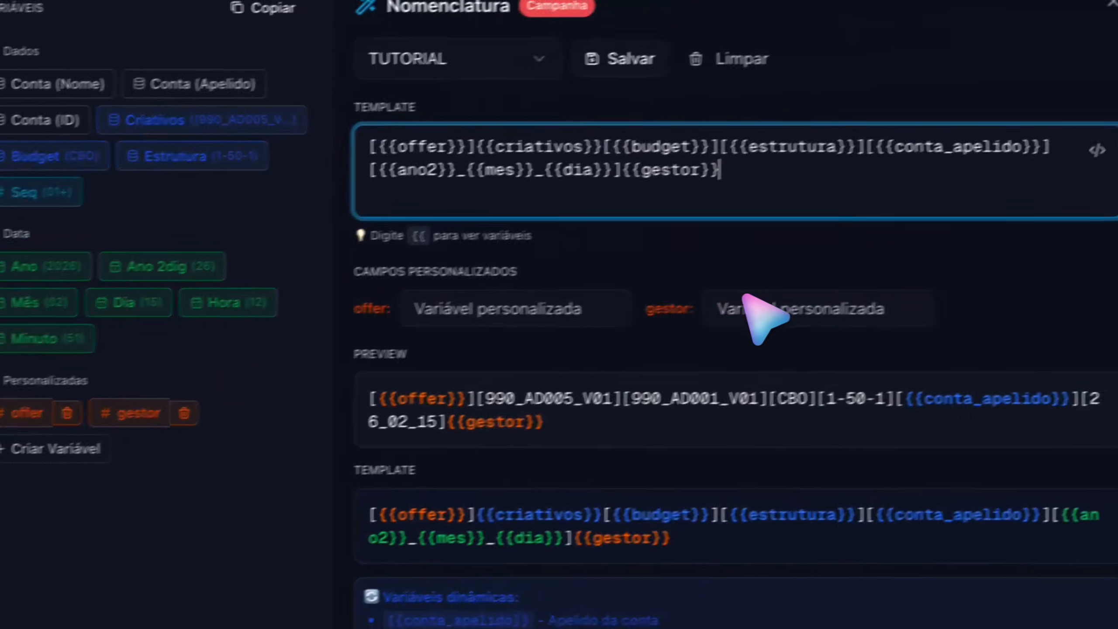
pyautogui.click(925, 283)
pyautogui.write('A')
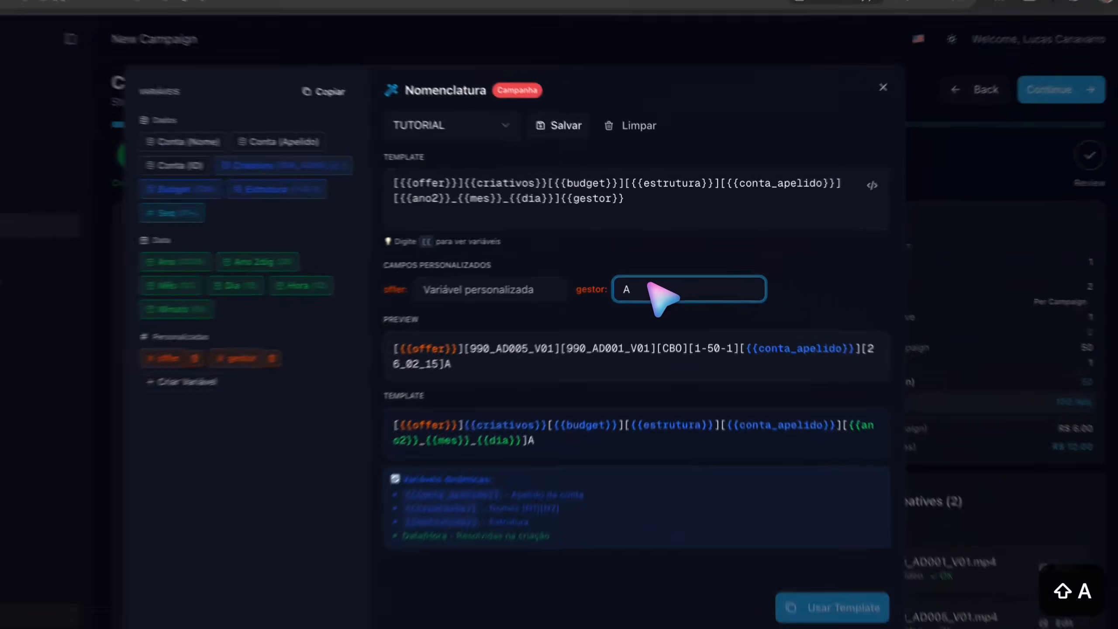
pyautogui.press('BackSpace')
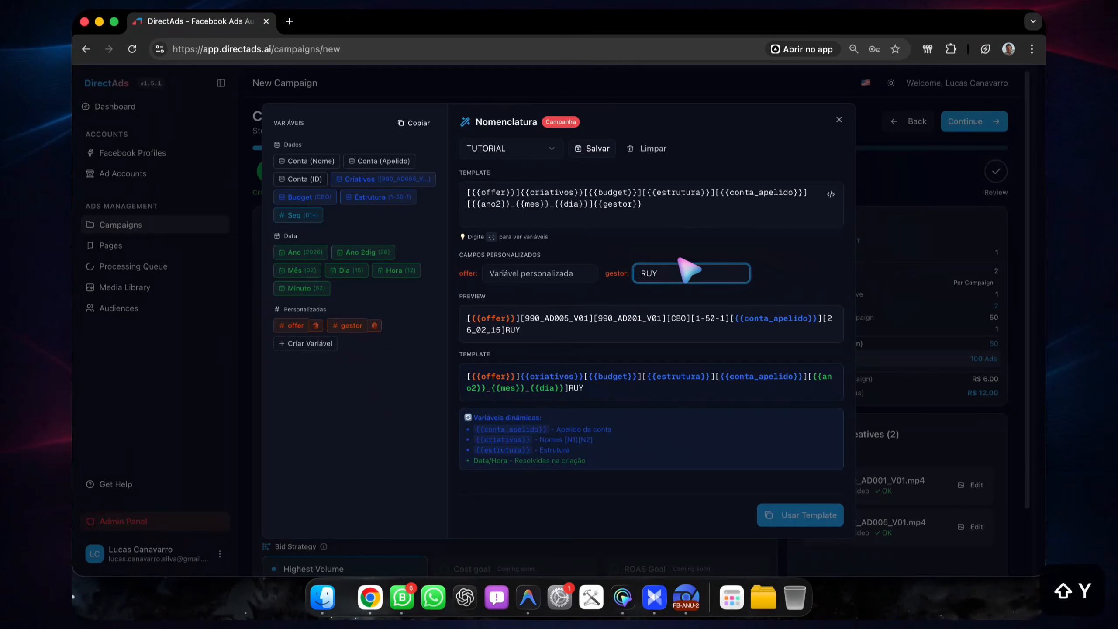
# Step: Enclose the gestor variable at the end of the template in square brackets
pyautogui.click(593, 205)
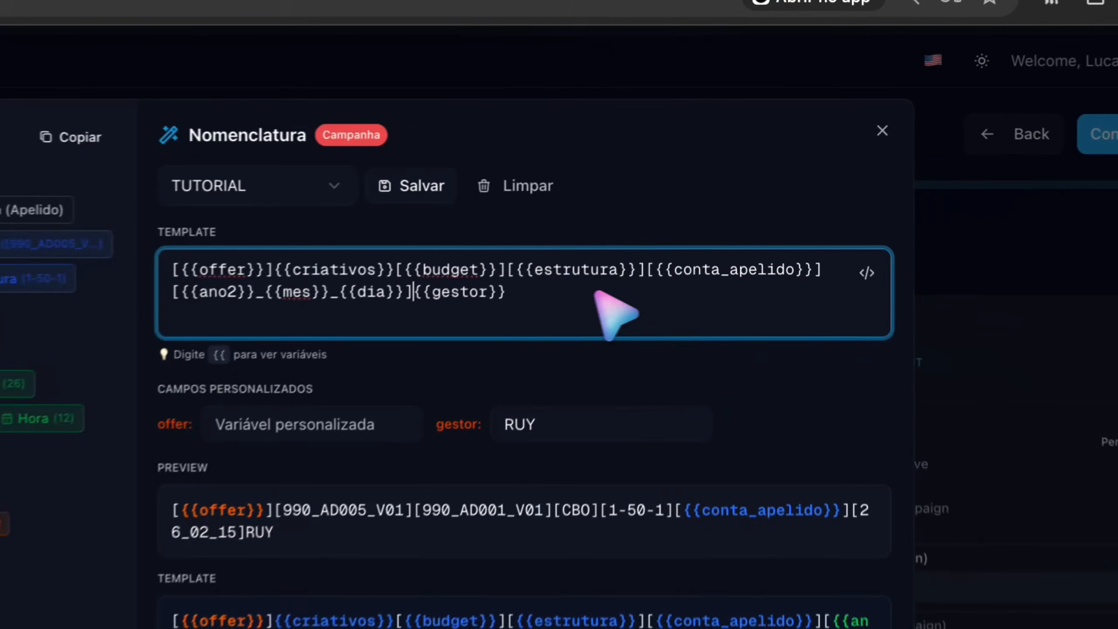
pyautogui.write('[')
pyautogui.press('Right')
pyautogui.press('Right')
pyautogui.press('Right')
pyautogui.press('Right')
pyautogui.press('Right')
pyautogui.press('Right')
pyautogui.press('Right')
pyautogui.press('Right')
pyautogui.press('Right')
pyautogui.press('Right')
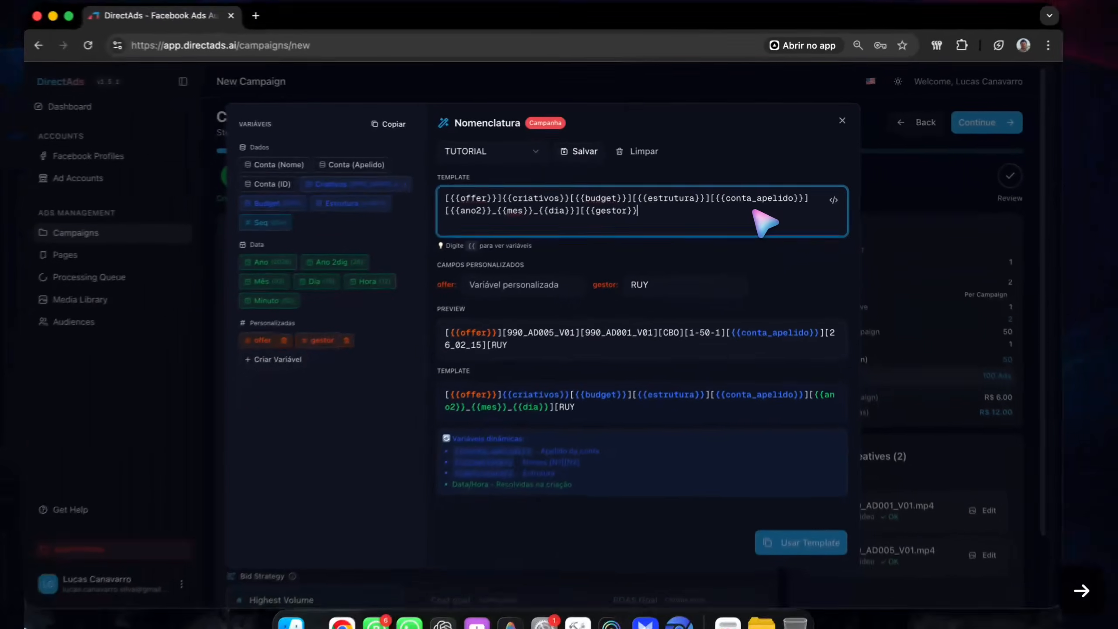
pyautogui.write(']')
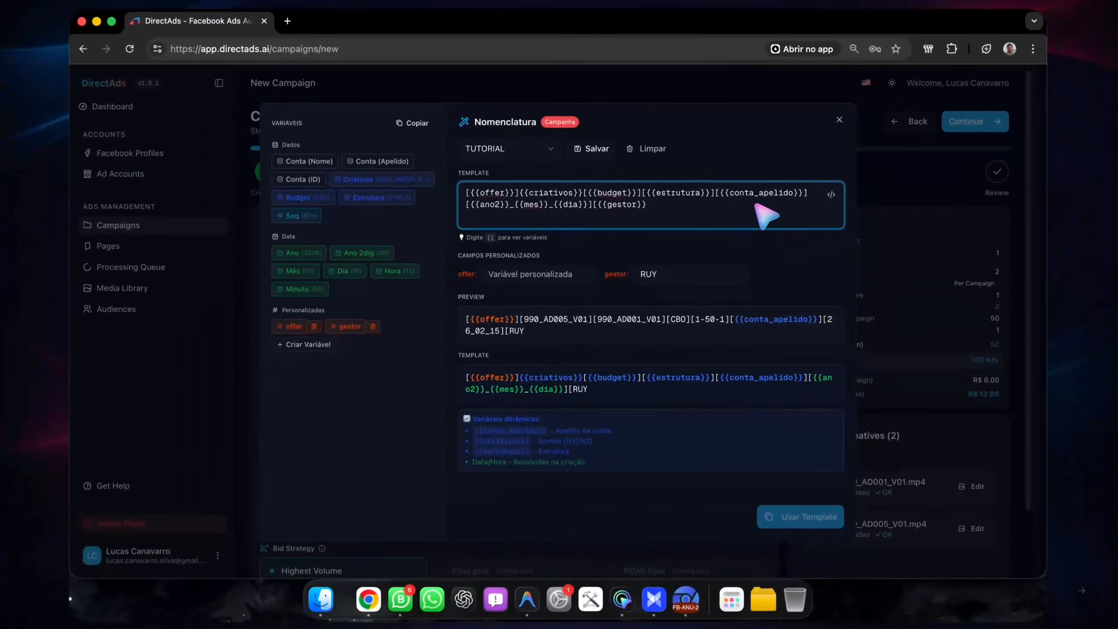